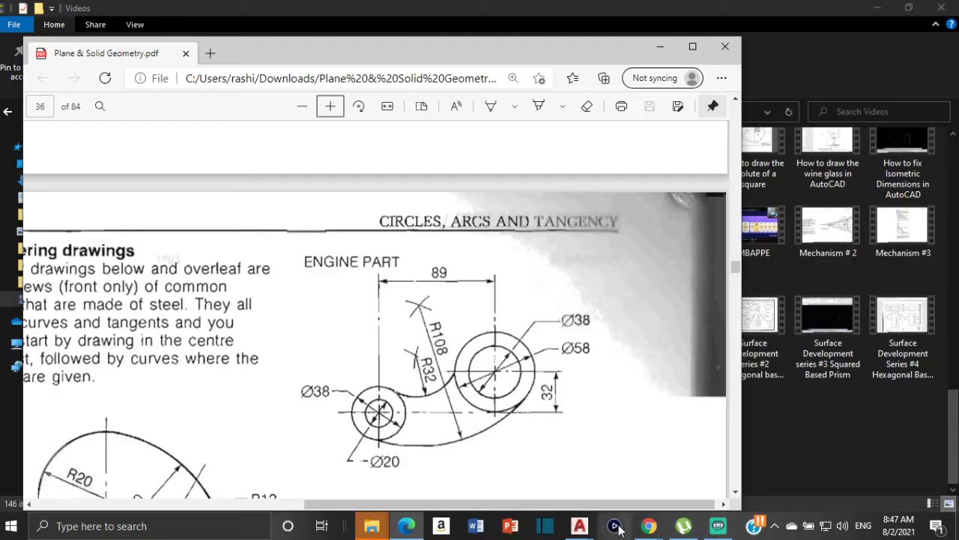
Switch to the AutoCAD drawing and erase the existing two circles and two lines.
{"action": "left_click", "coordinate": [579, 526]}
{"action": "left_click", "coordinate": [634, 494]}
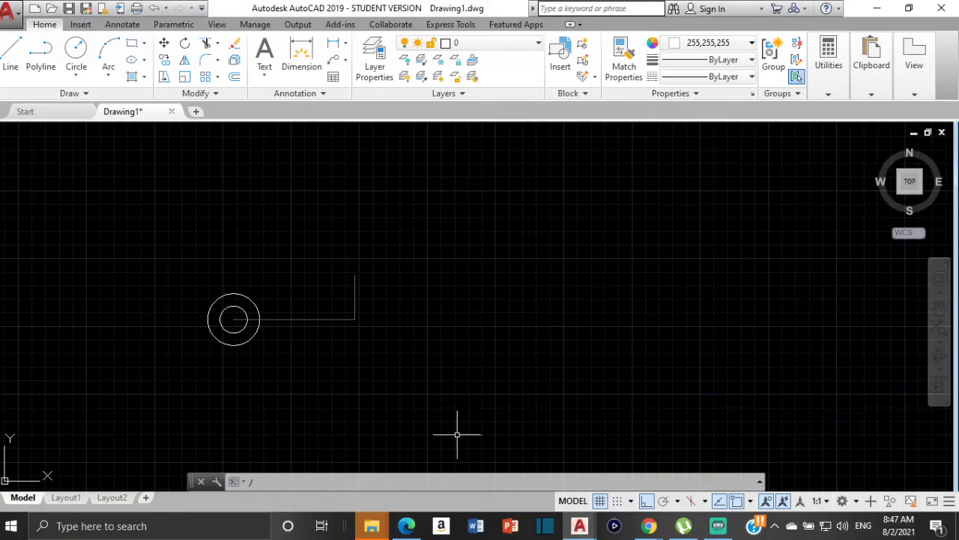
{"action": "mouse_move", "coordinate": [142, 240]}
{"action": "left_mouse_down"}
{"action": "mouse_move", "coordinate": [155, 364]}
{"action": "mouse_move", "coordinate": [456, 319]}
{"action": "mouse_move", "coordinate": [428, 252]}
{"action": "left_mouse_up"}
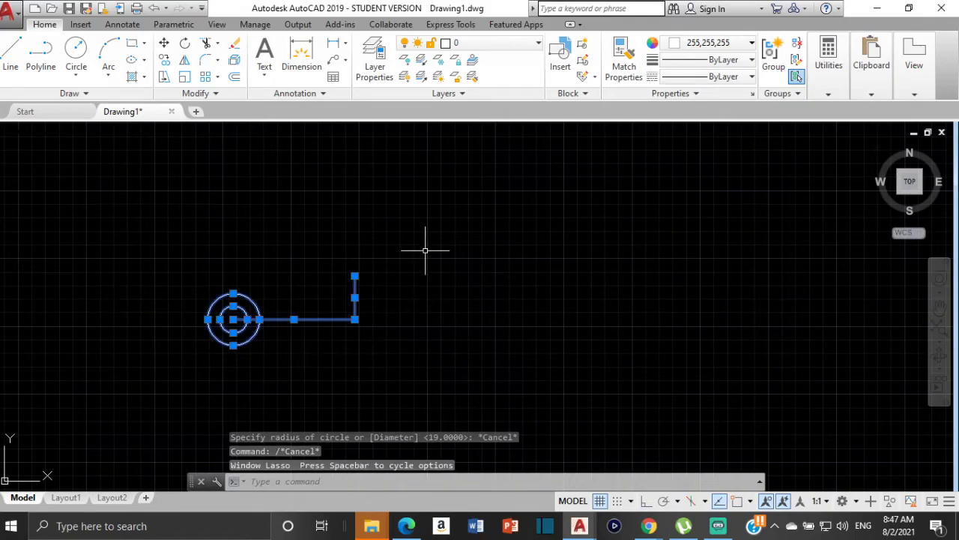
{"action": "key", "text": "Delete"}
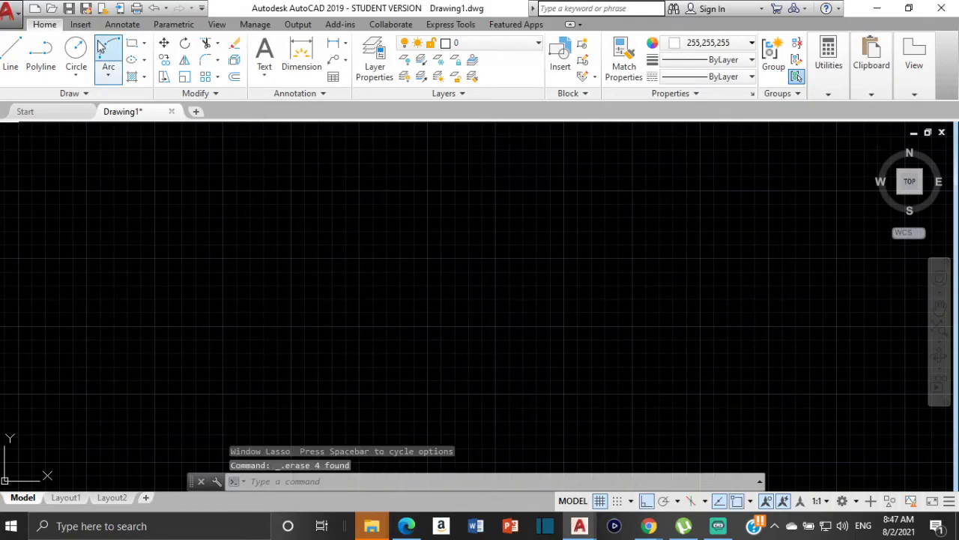
{"action": "left_click", "coordinate": [73, 57]}
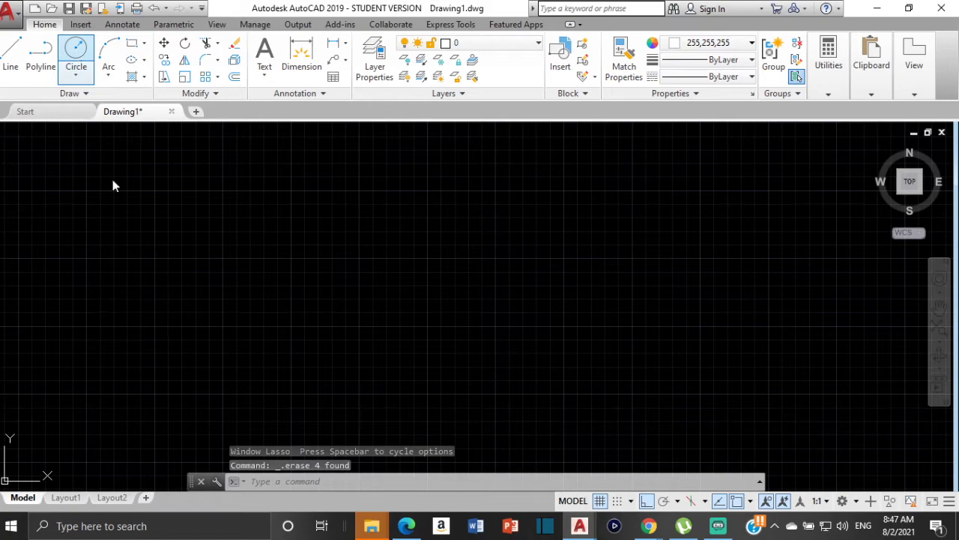
{"action": "left_click", "coordinate": [226, 324]}
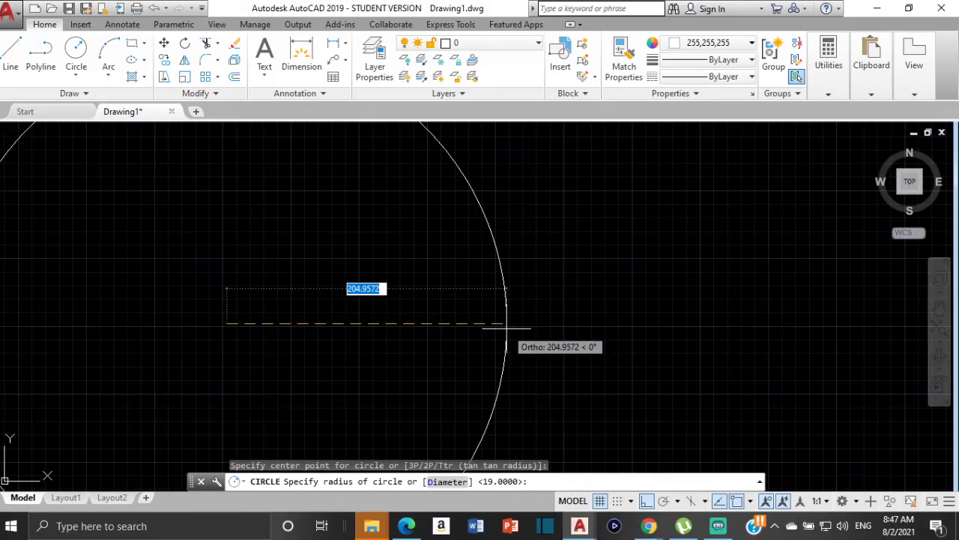
{"action": "key", "text": "Escape"}
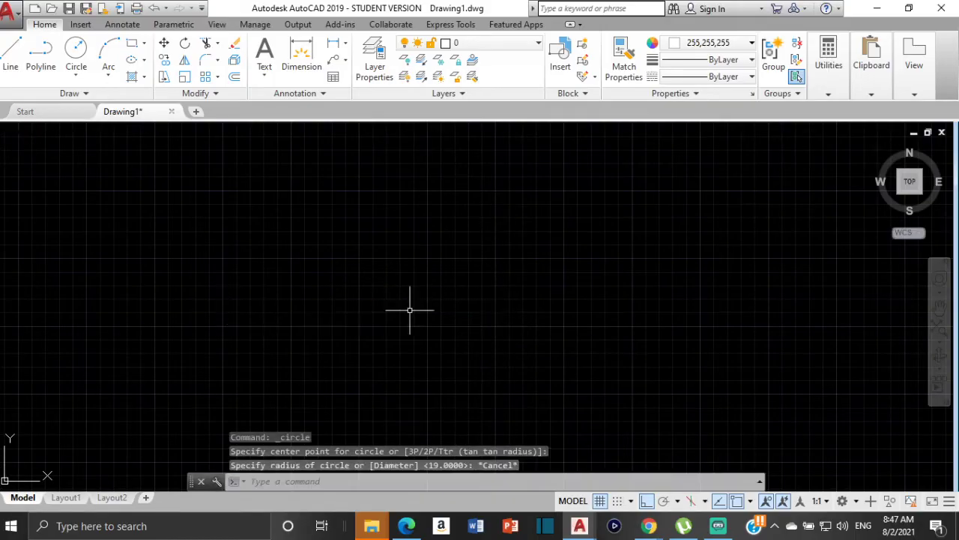
Draw two concentric circles with radii 10 and 19 in the left part of the empty drawing.
{"action": "left_click", "coordinate": [75, 49]}
{"action": "left_click", "coordinate": [221, 317]}
{"action": "type", "text": "10"}
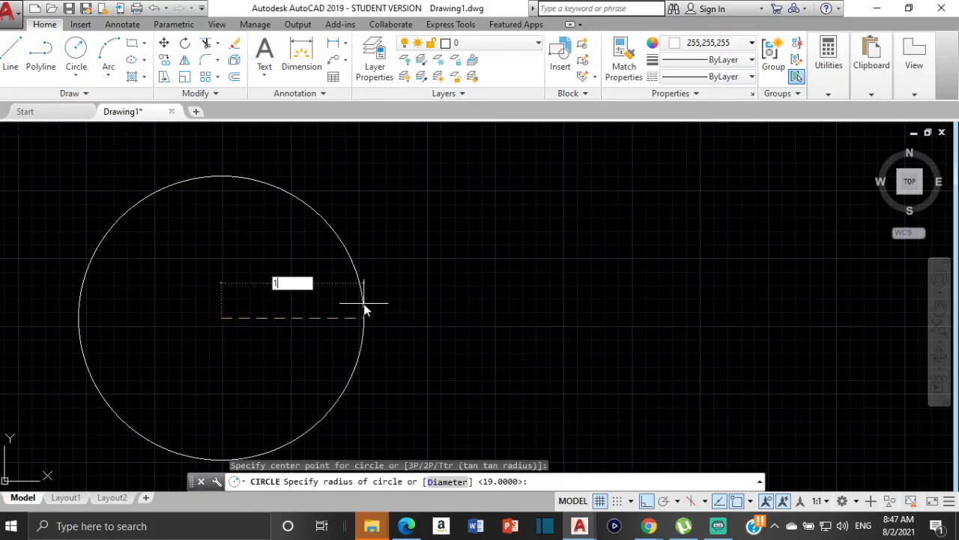
{"action": "key", "text": "Return"}
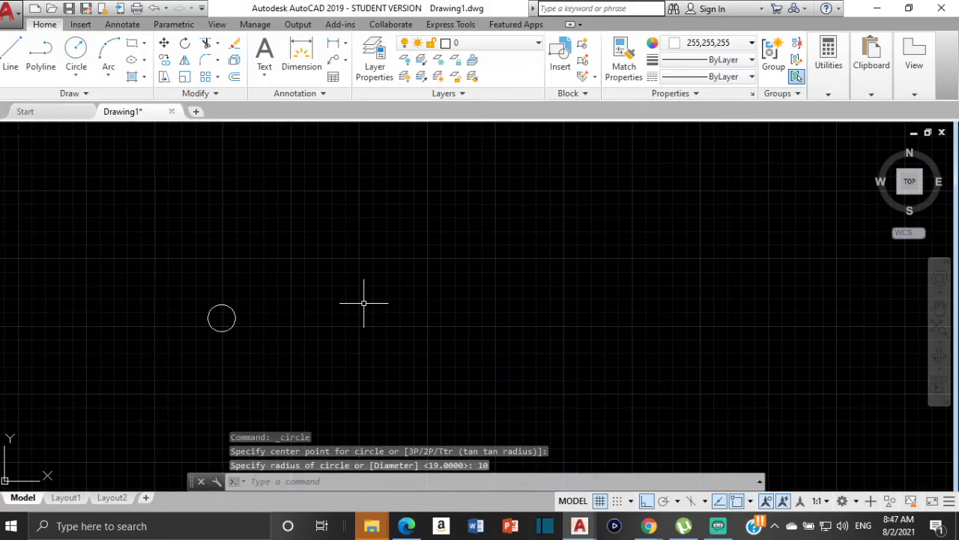
{"action": "left_click", "coordinate": [75, 49]}
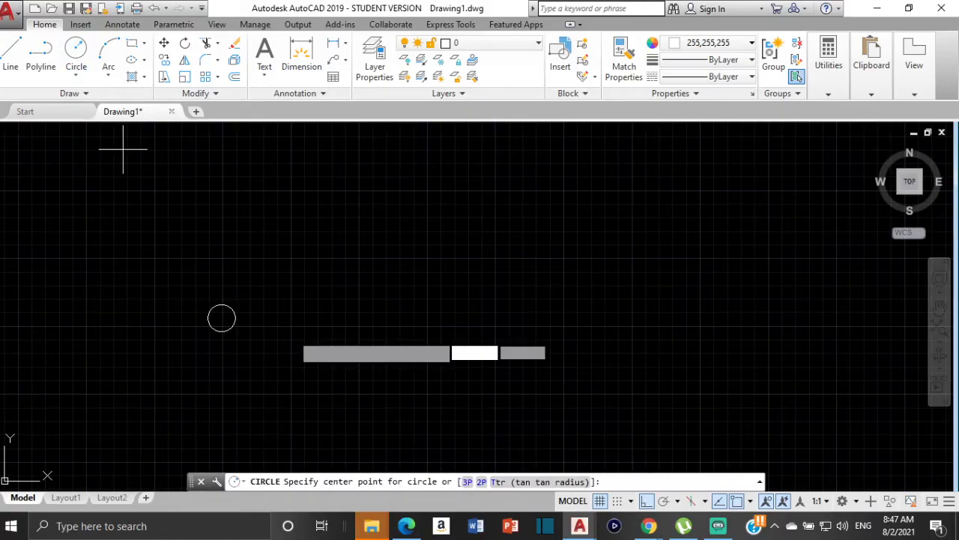
{"action": "left_click", "coordinate": [221, 317]}
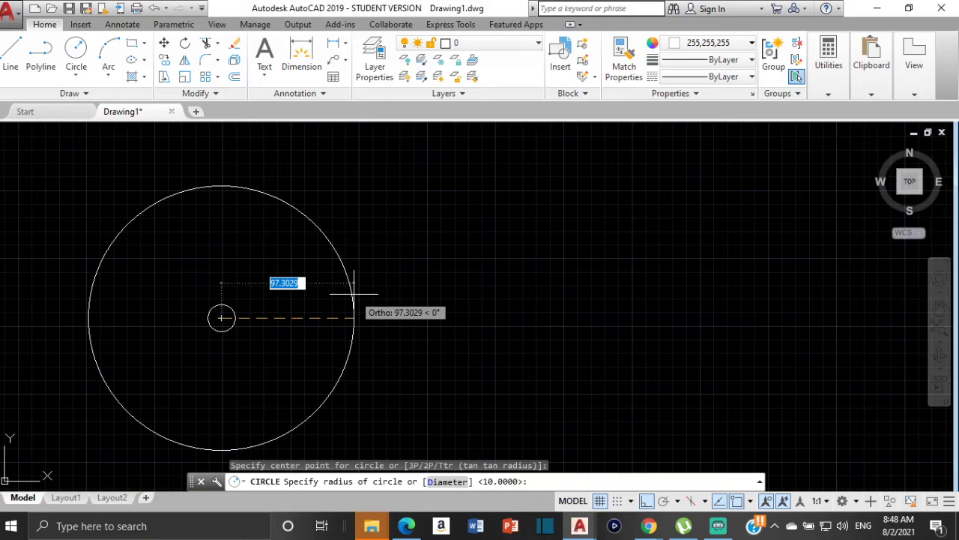
{"action": "type", "text": "19"}
{"action": "key", "text": "Return"}
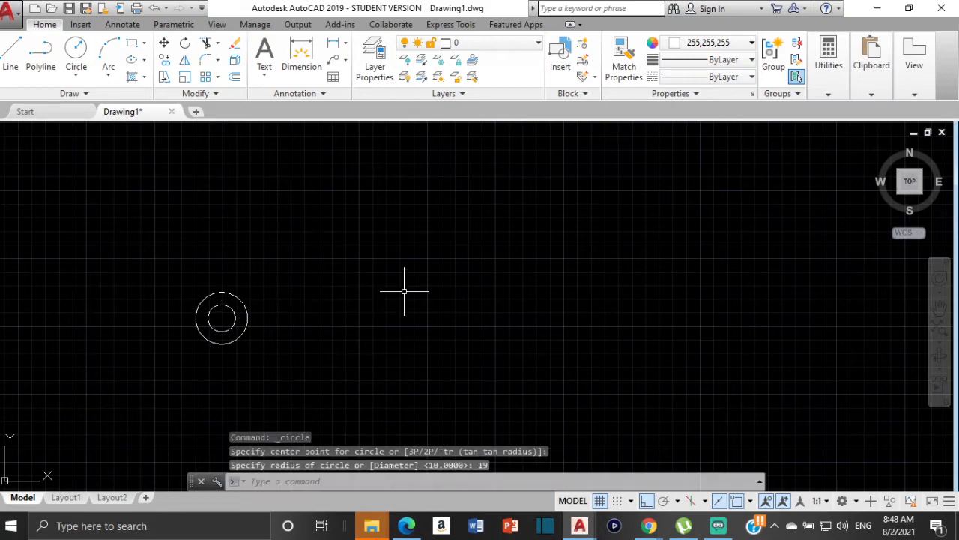
Check the centre distances in the engine part PDF and draw grey (99,100,102) lines from the circles' centre, 89 right and 32 up.
{"action": "left_click", "coordinate": [406, 526]}
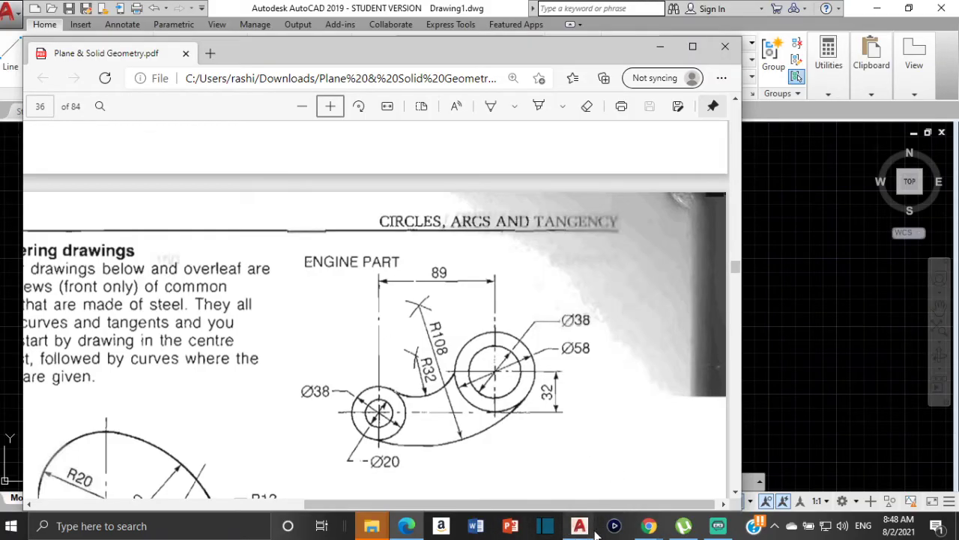
{"action": "mouse_move", "coordinate": [581, 524]}
{"action": "left_click", "coordinate": [652, 457]}
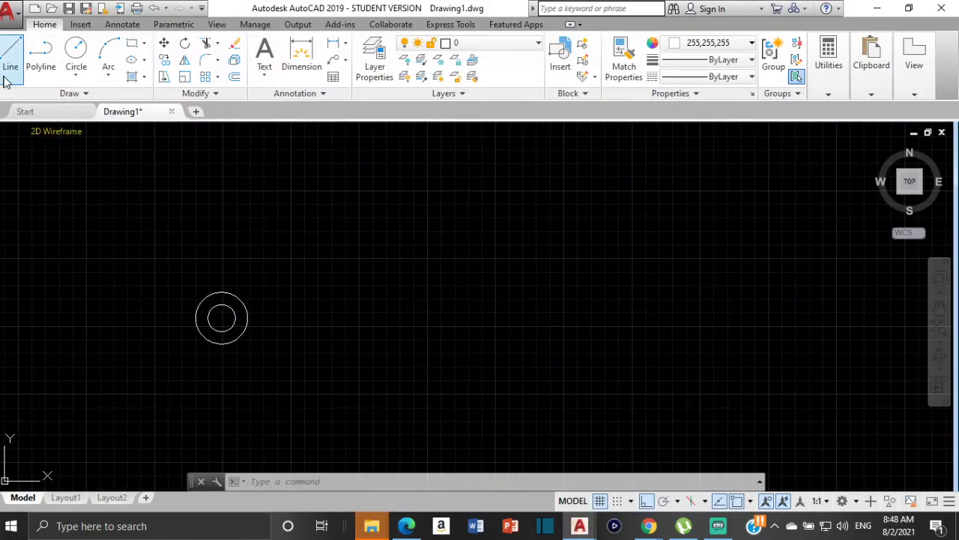
{"action": "left_click", "coordinate": [751, 43]}
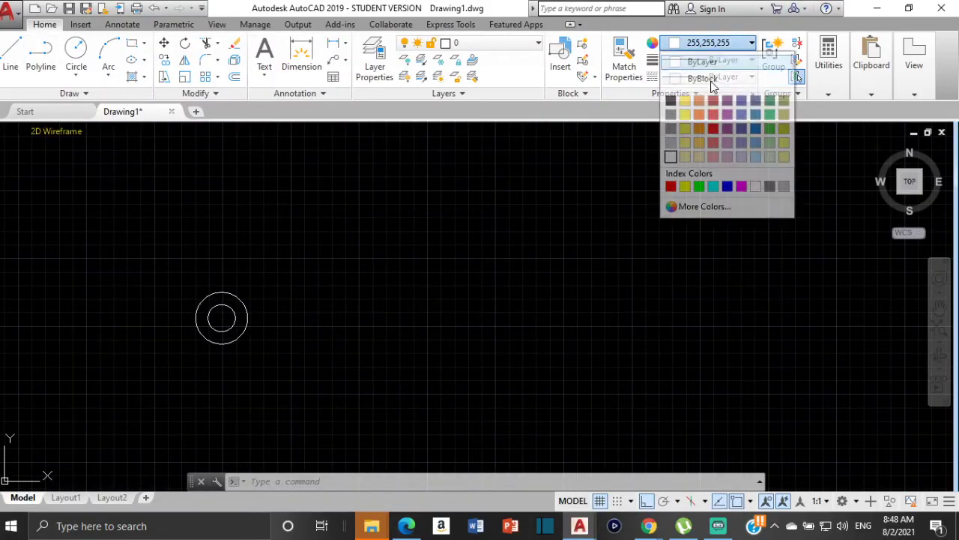
{"action": "left_click", "coordinate": [675, 105]}
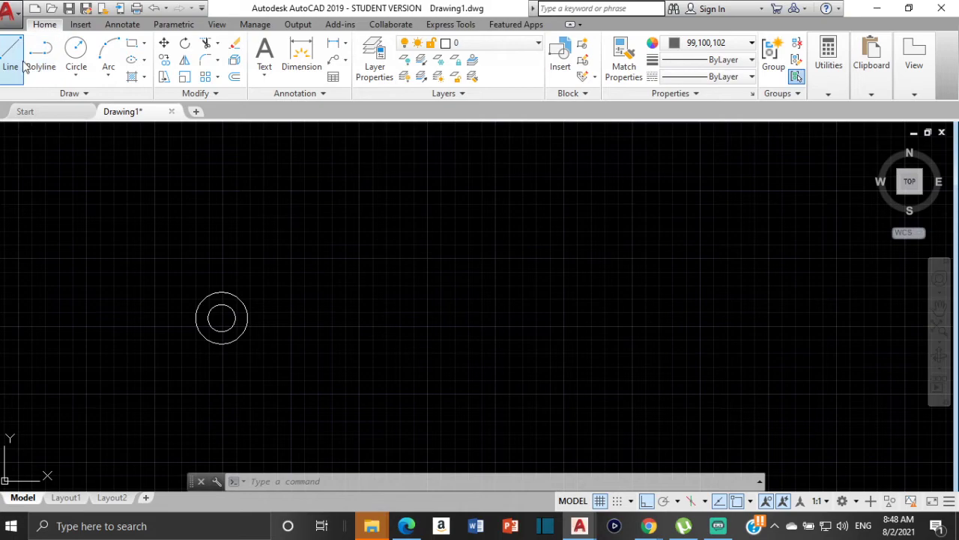
{"action": "left_click", "coordinate": [11, 54]}
{"action": "left_click", "coordinate": [221, 318]}
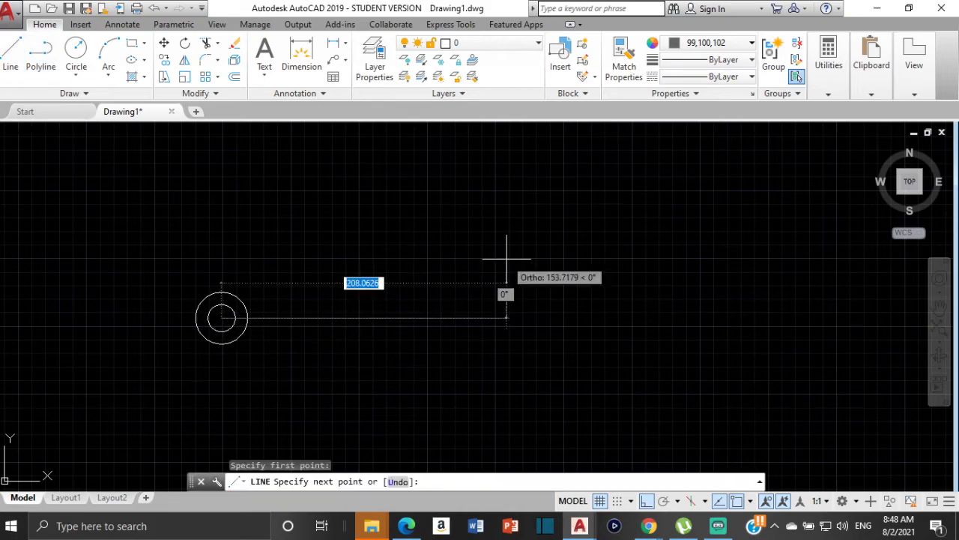
{"action": "type", "text": "89"}
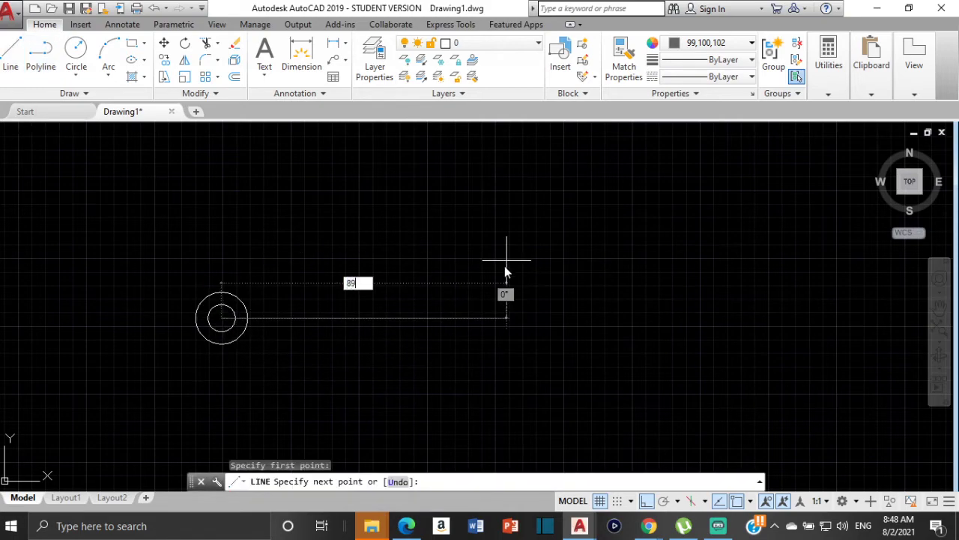
{"action": "key", "text": "Return"}
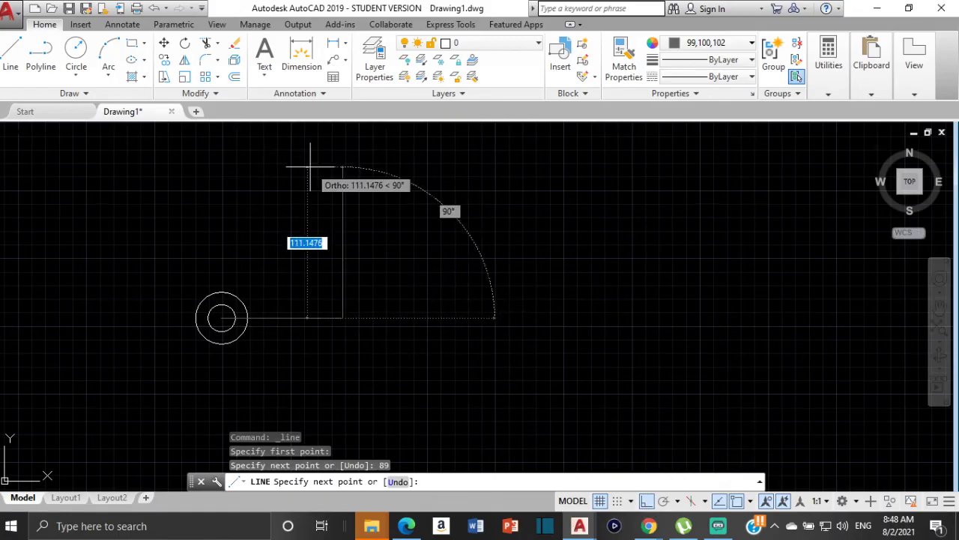
{"action": "type", "text": "32"}
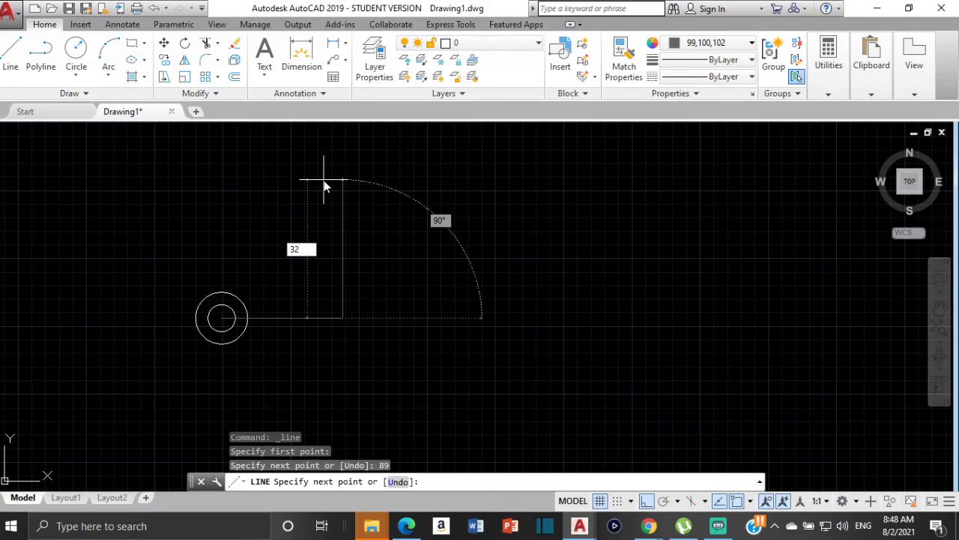
{"action": "key", "text": "Return"}
{"action": "key", "text": "Escape"}
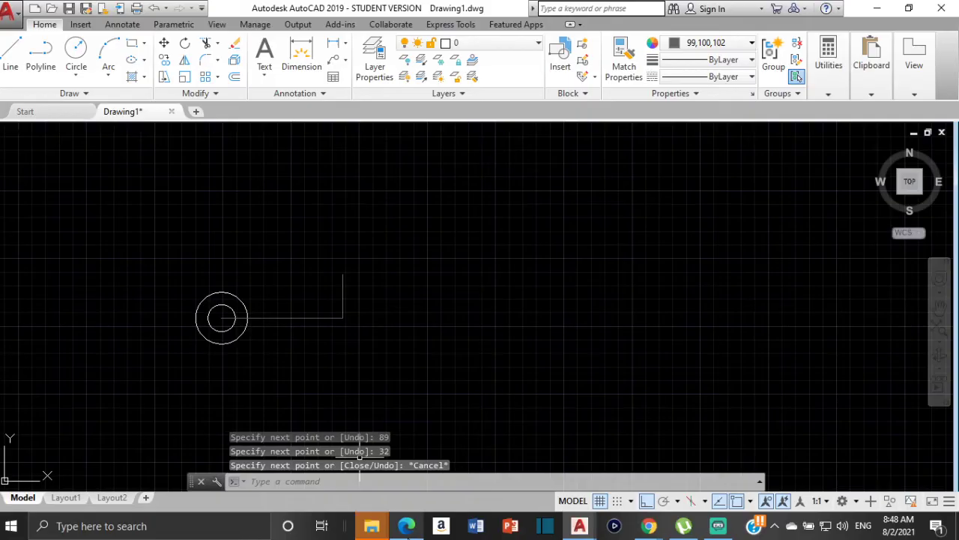
Check the larger end's circle diameters in the engine part PDF and return to the AutoCAD drawing.
{"action": "key", "text": "alt+Tab"}
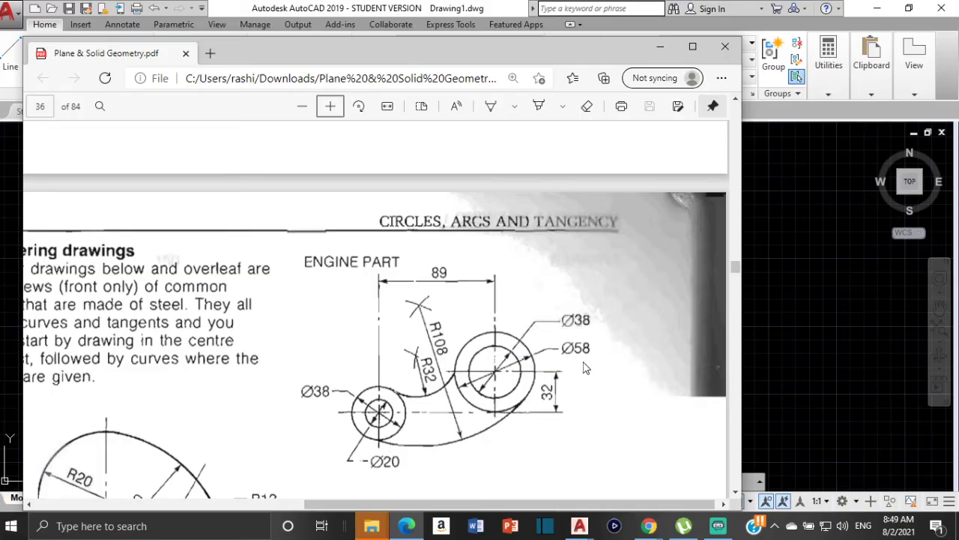
{"action": "left_click", "coordinate": [579, 527]}
{"action": "left_click", "coordinate": [614, 480]}
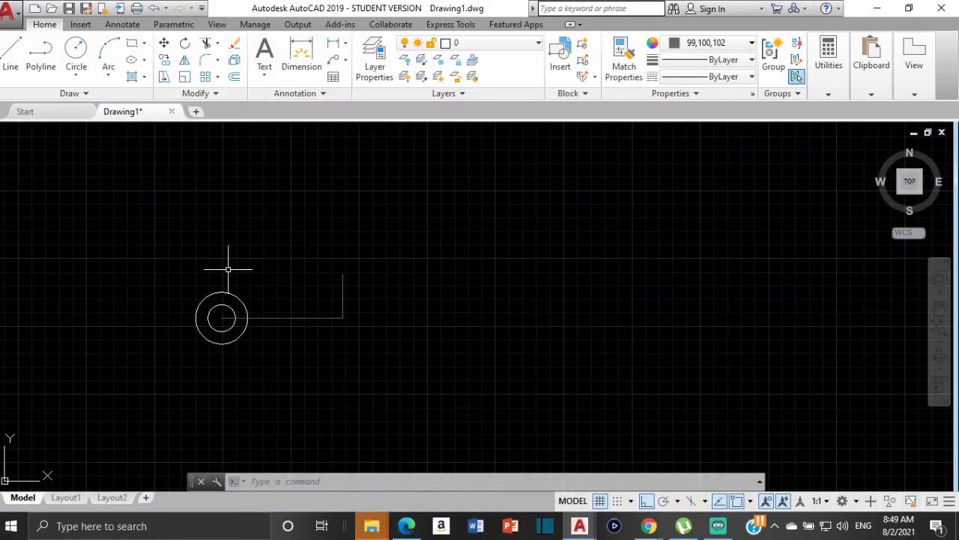
{"action": "left_click", "coordinate": [78, 48]}
{"action": "left_click", "coordinate": [342, 274]}
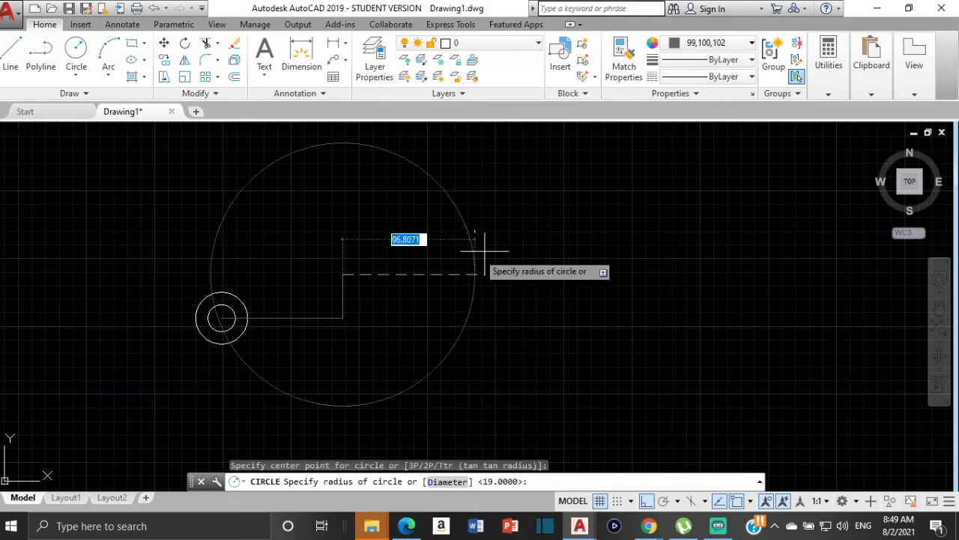
{"action": "key", "text": "Escape"}
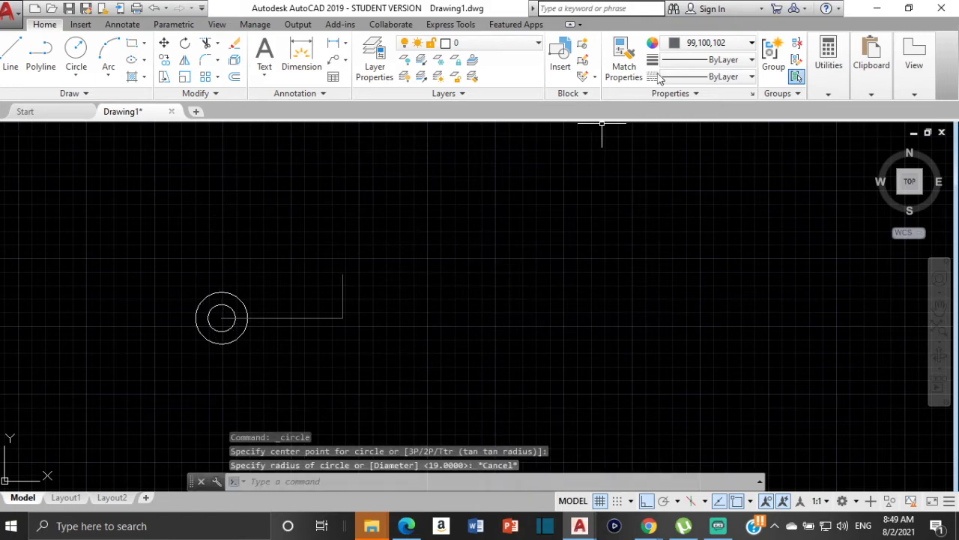
Draw a white (255,255,255) circle of radius 19 centred on the upper end of the vertical line.
{"action": "left_click", "coordinate": [753, 44]}
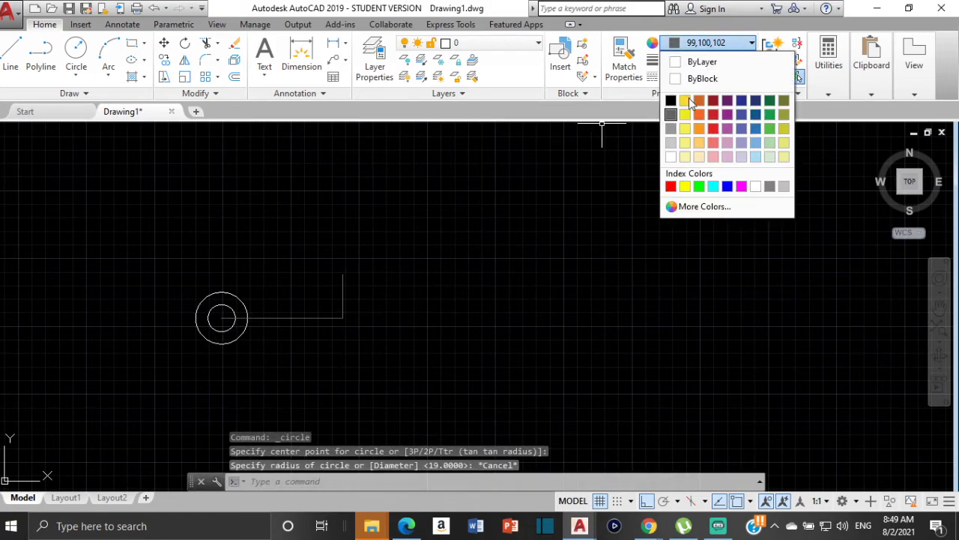
{"action": "left_click", "coordinate": [670, 156]}
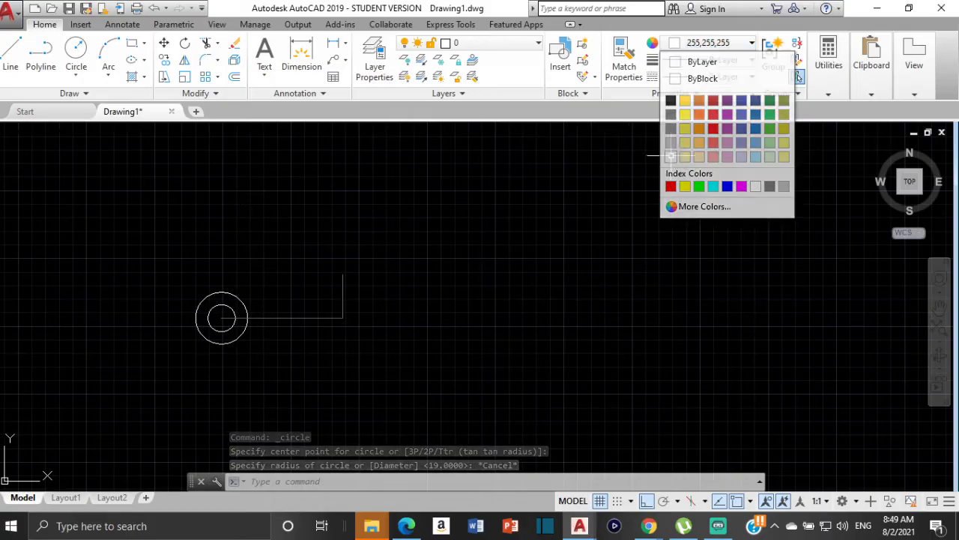
{"action": "left_click", "coordinate": [76, 50]}
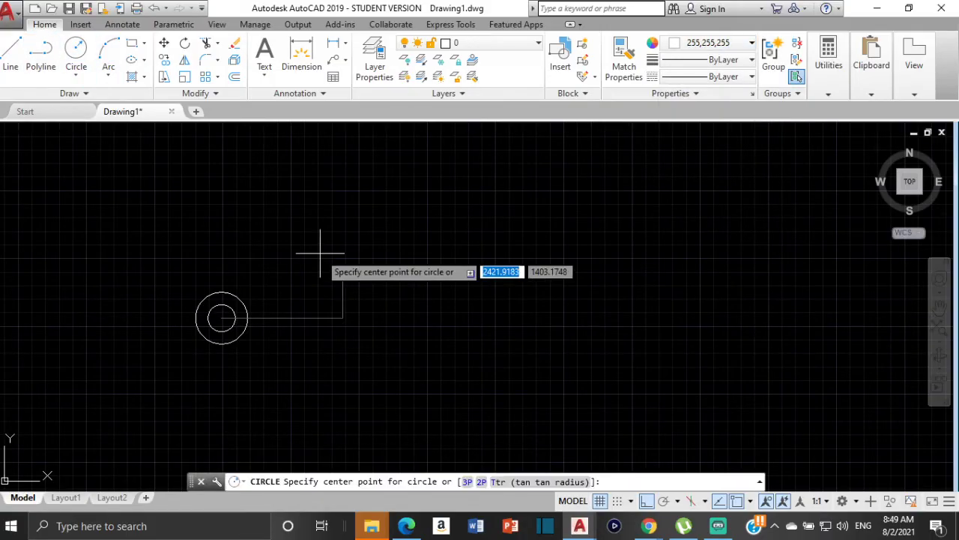
{"action": "left_click", "coordinate": [344, 274]}
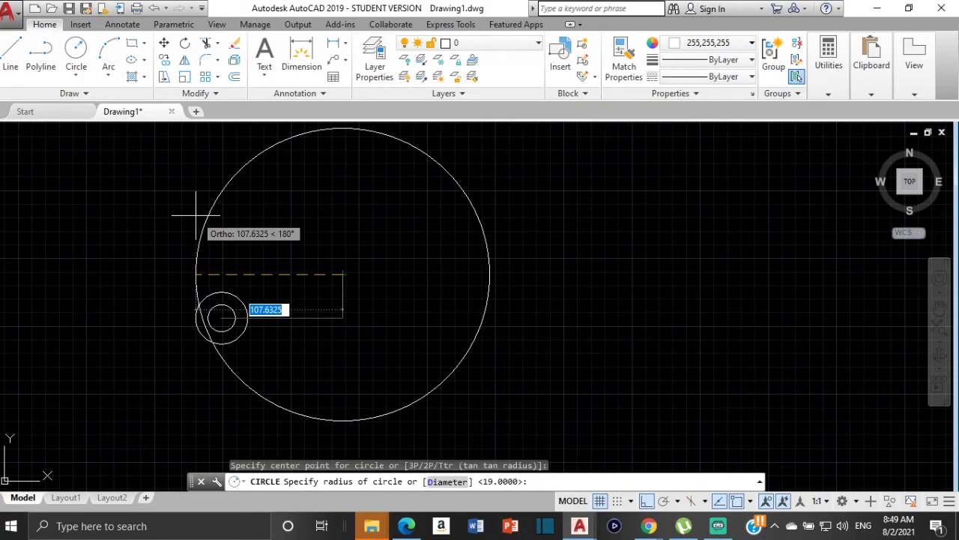
{"action": "type", "text": "19"}
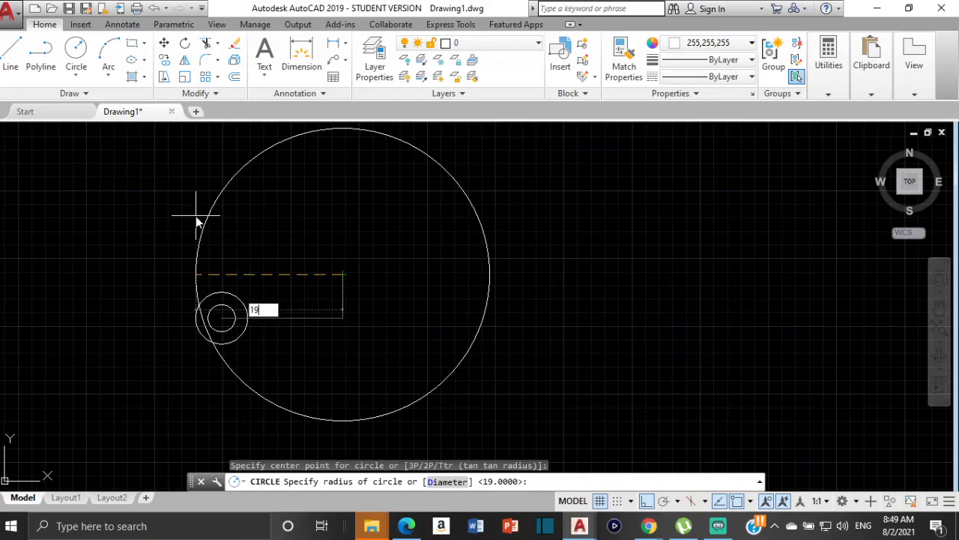
{"action": "key", "text": "Return"}
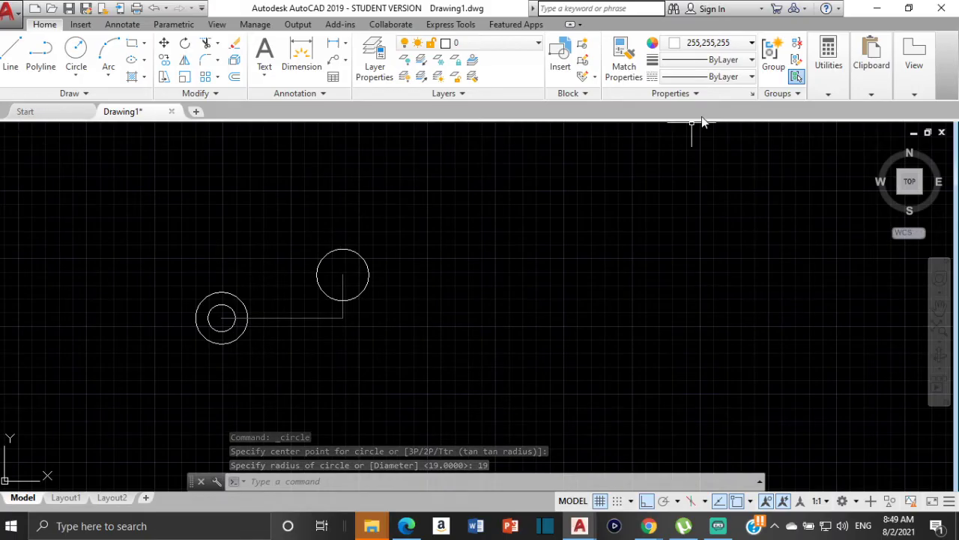
Check the larger end's outer diameter in the engine part PDF and draw a circle of radius 29 concentric with its radius 19 circle.
{"action": "left_click", "coordinate": [81, 58]}
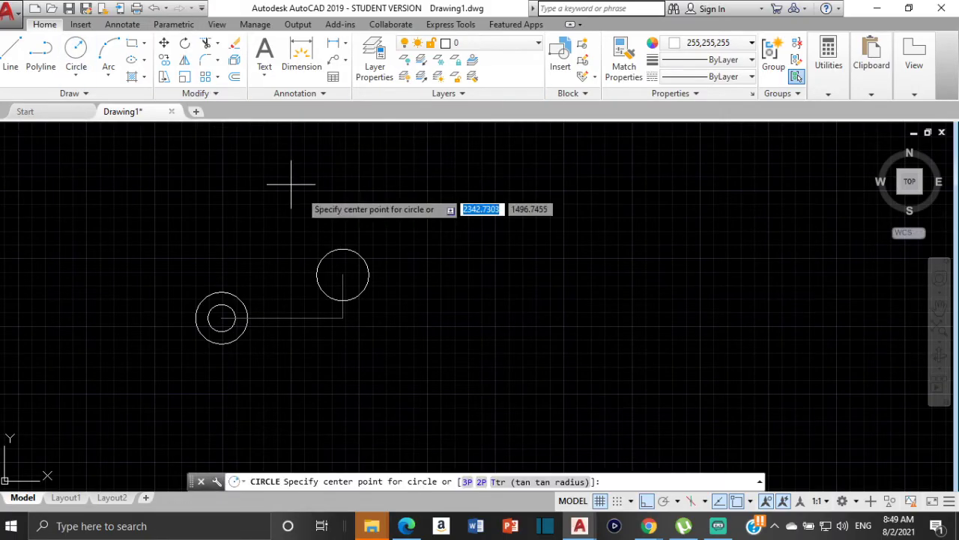
{"action": "left_click", "coordinate": [342, 275]}
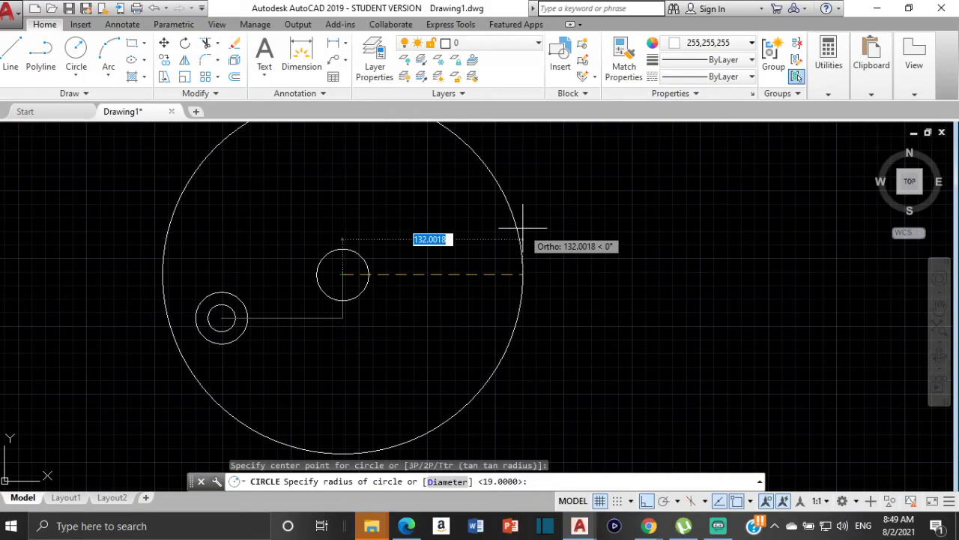
{"action": "left_click", "coordinate": [404, 528]}
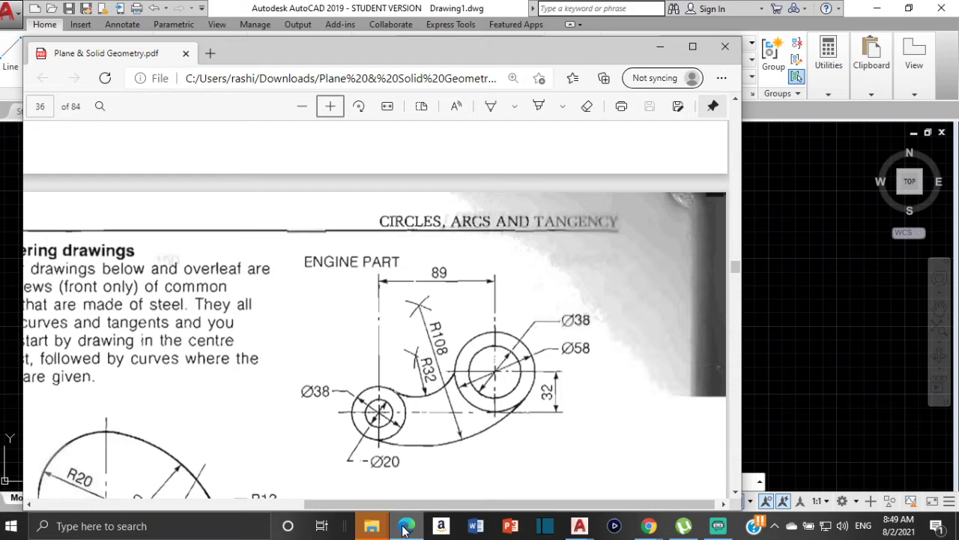
{"action": "left_click", "coordinate": [404, 529]}
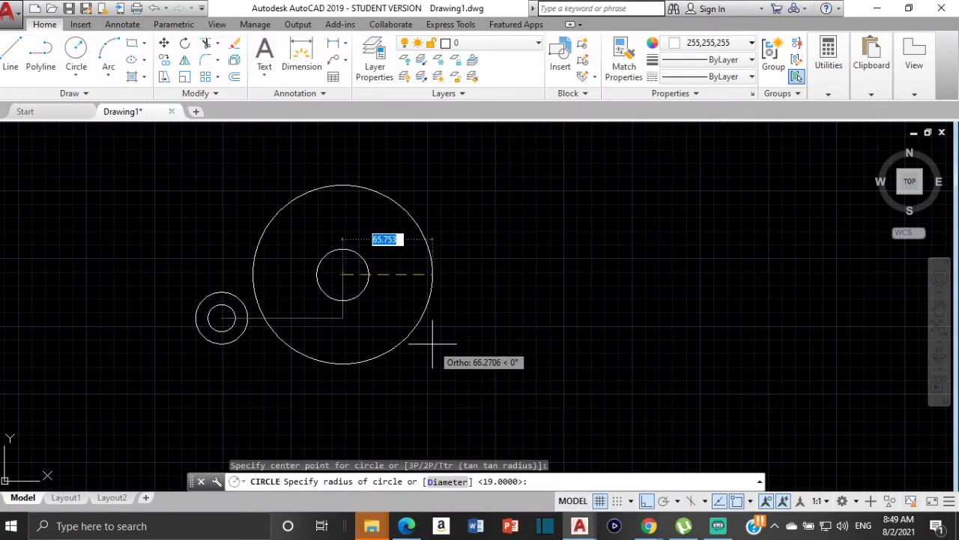
{"action": "type", "text": "29"}
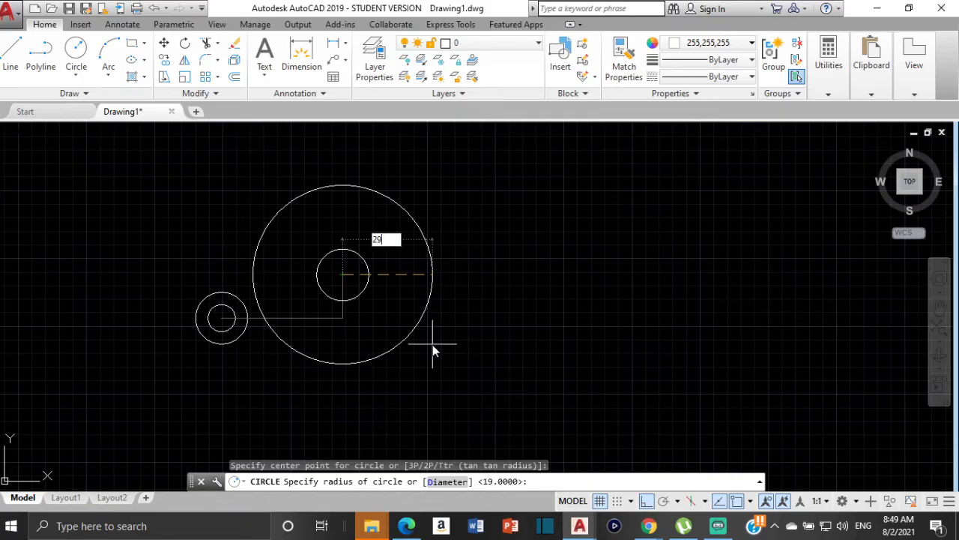
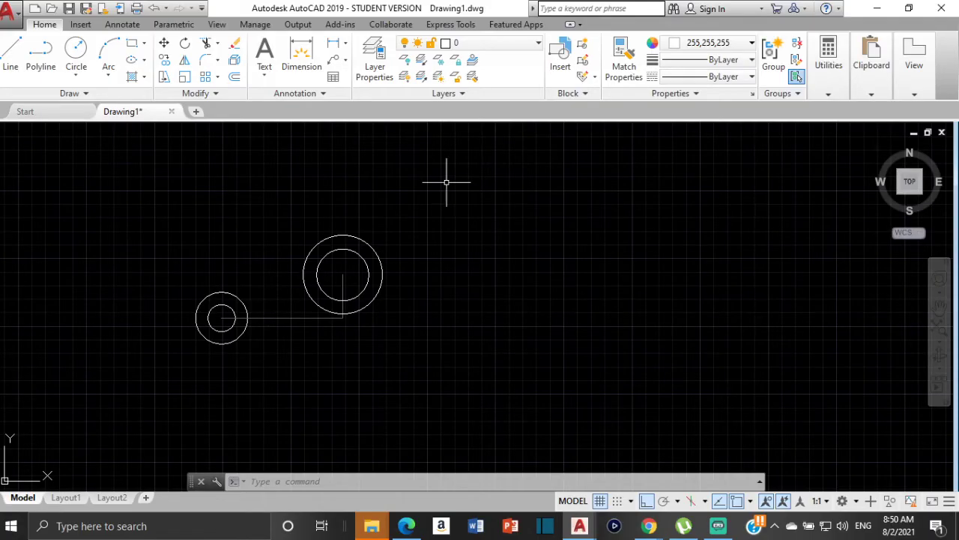
Draw a grey (99,100,102) construction circle of radius 51 centred on the smaller end's circles.
{"action": "left_click", "coordinate": [701, 44]}
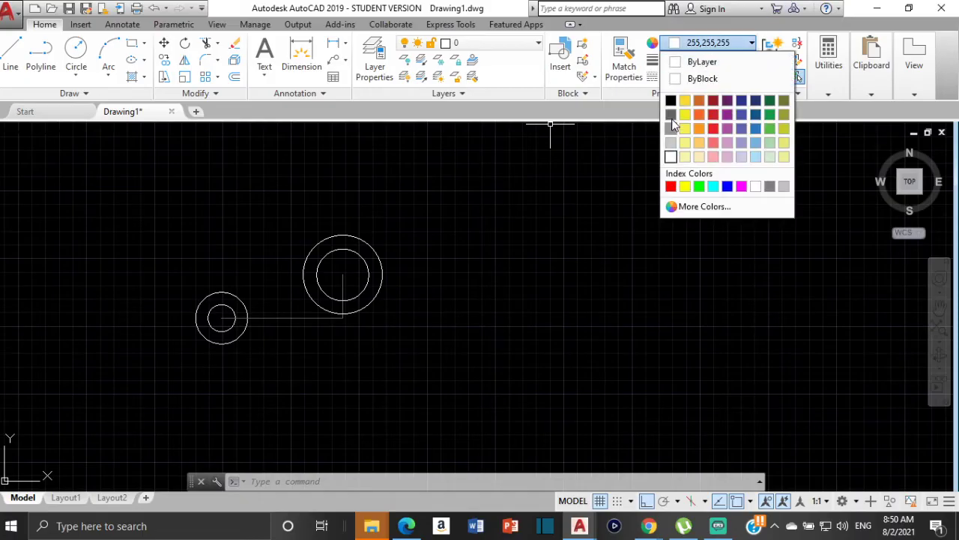
{"action": "left_click", "coordinate": [670, 114]}
{"action": "left_click", "coordinate": [75, 48]}
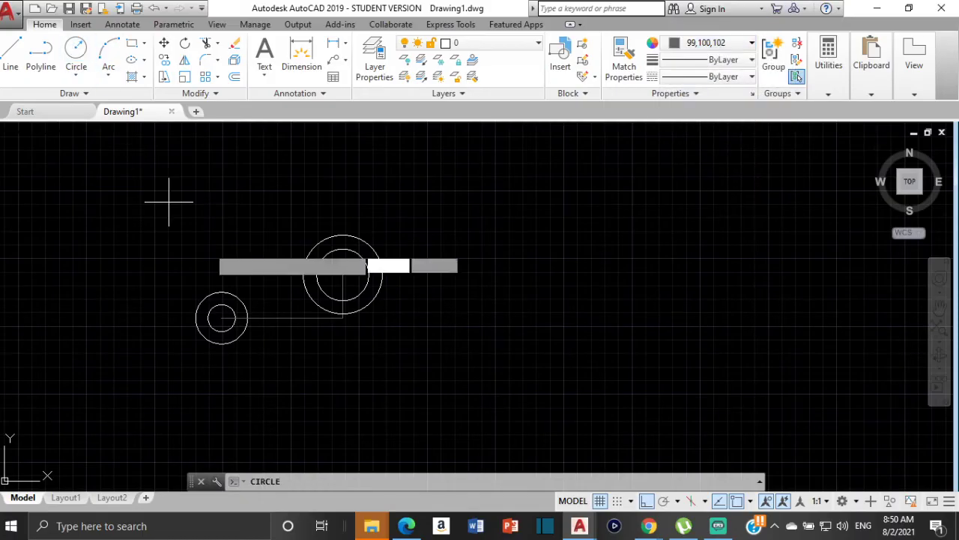
{"action": "left_click", "coordinate": [221, 318]}
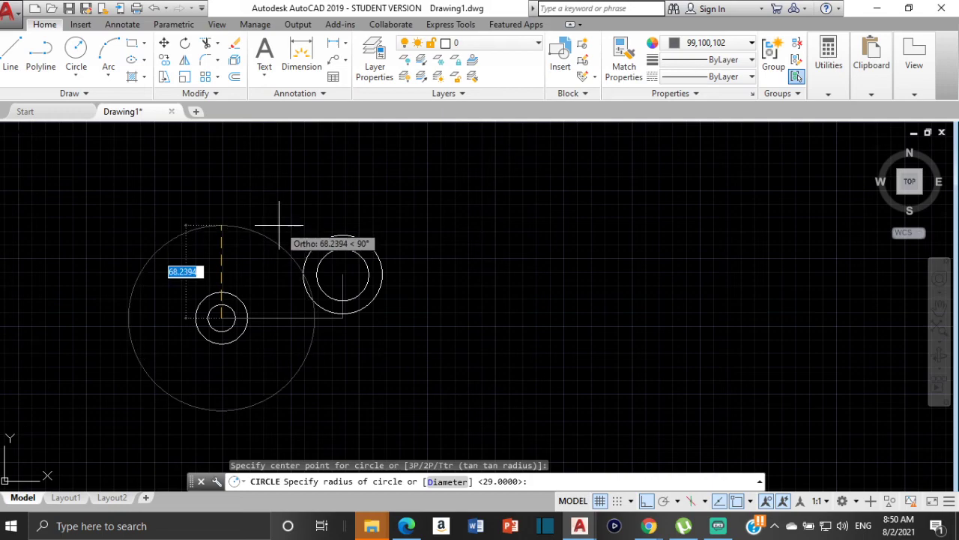
{"action": "type", "text": "3"}
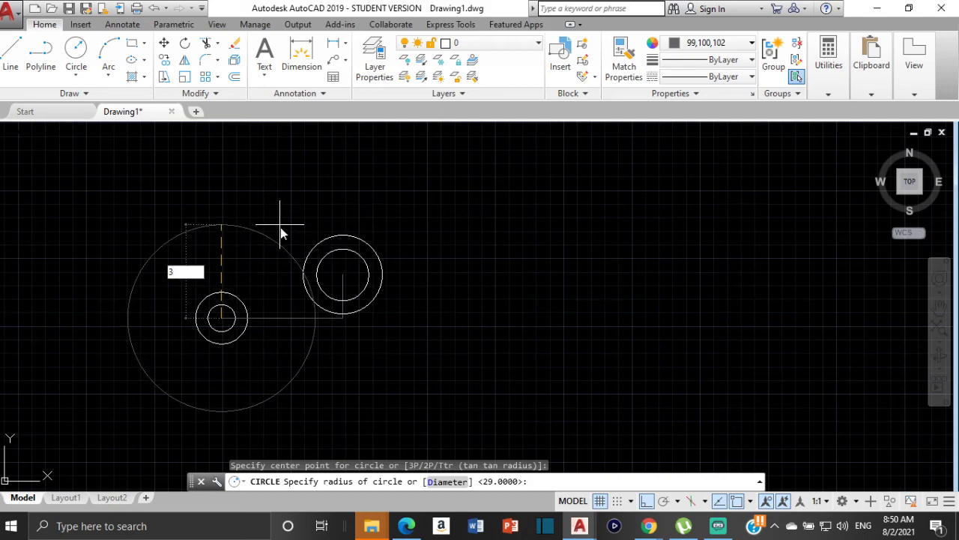
{"action": "key", "text": "BackSpace"}
{"action": "type", "text": "51"}
{"action": "key", "text": "Return"}
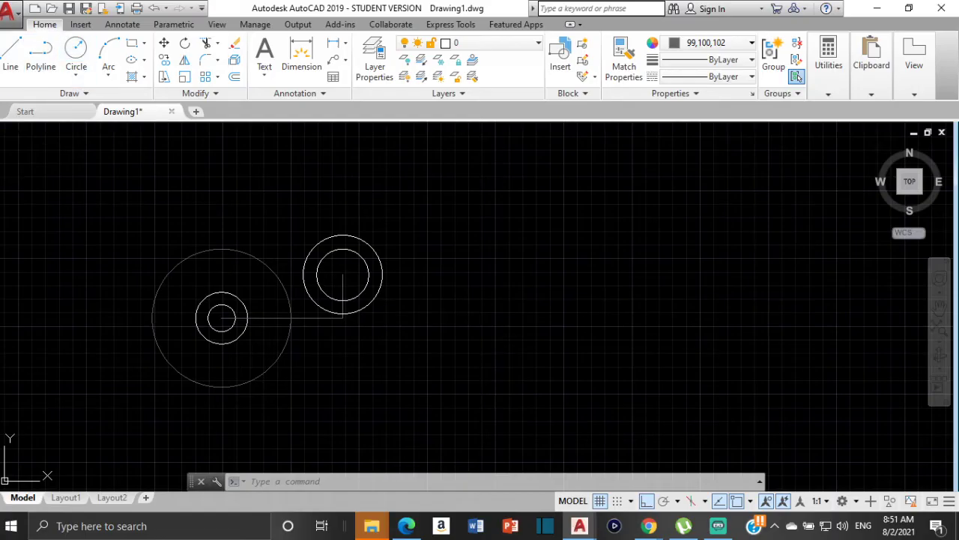
Draw a grey construction circle of radius 61 centred on the larger end's circles.
{"action": "left_click", "coordinate": [76, 51]}
{"action": "left_click", "coordinate": [342, 276]}
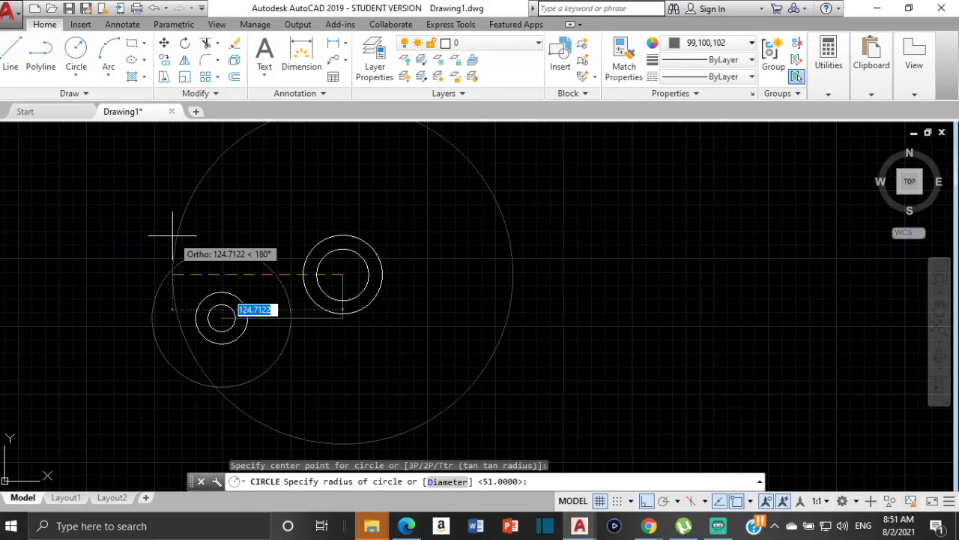
{"action": "type", "text": "61"}
{"action": "key", "text": "Return"}
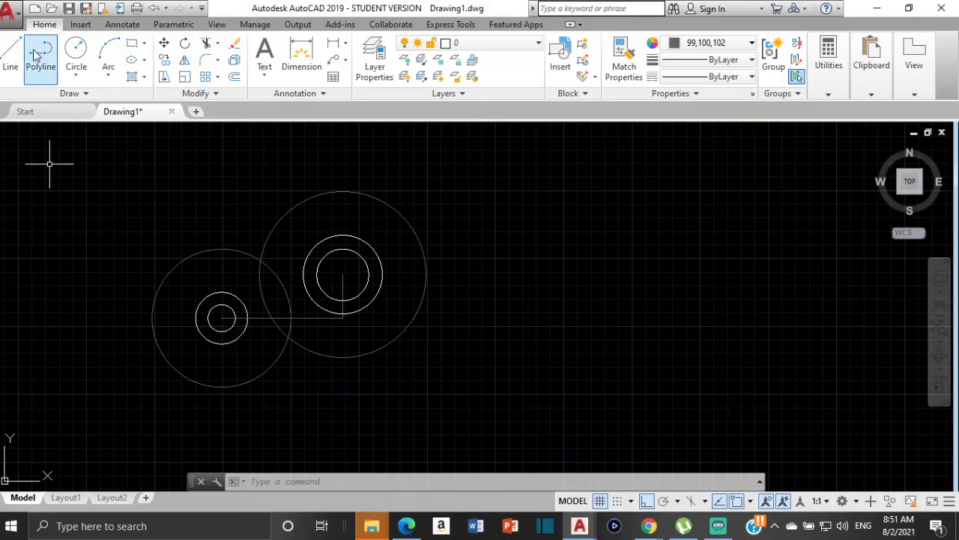
Draw a white (255,255,255) circle of radius 32 centred on the upper intersection of the two grey construction circles.
{"action": "left_click", "coordinate": [736, 45]}
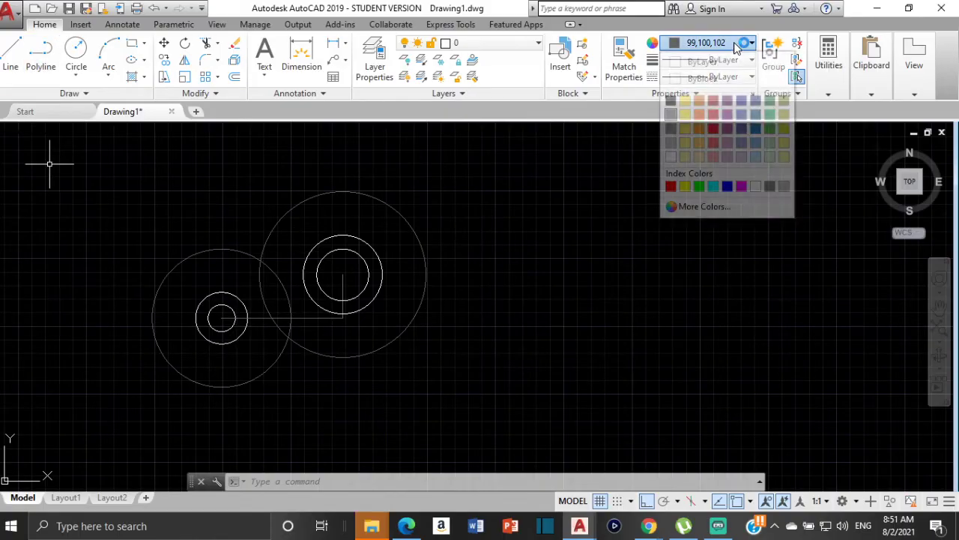
{"action": "left_click", "coordinate": [671, 157]}
{"action": "left_click", "coordinate": [76, 54]}
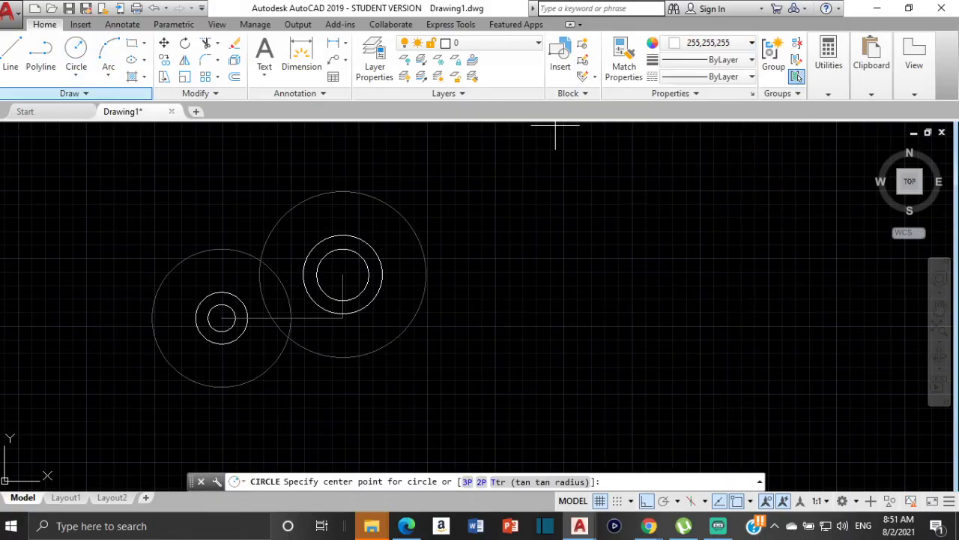
{"action": "left_click", "coordinate": [261, 261]}
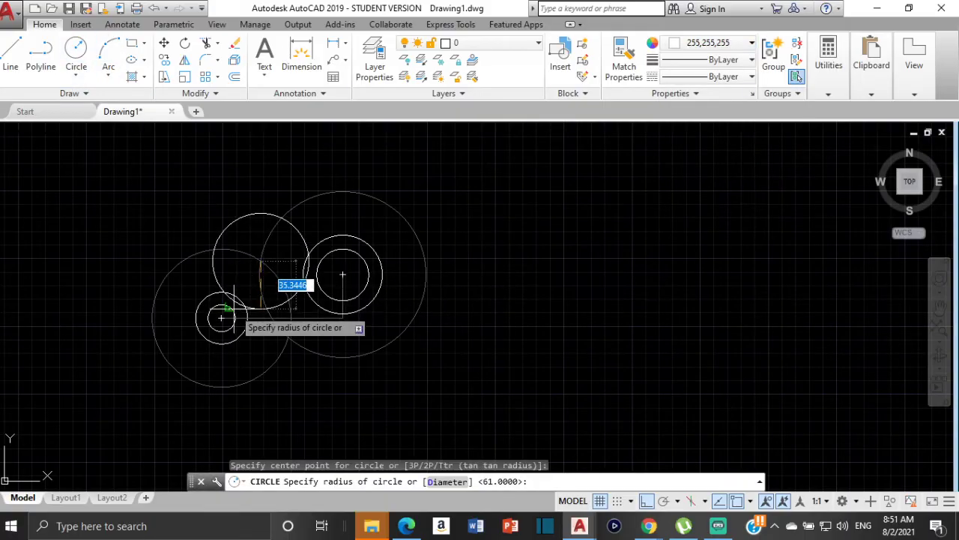
{"action": "type", "text": "32"}
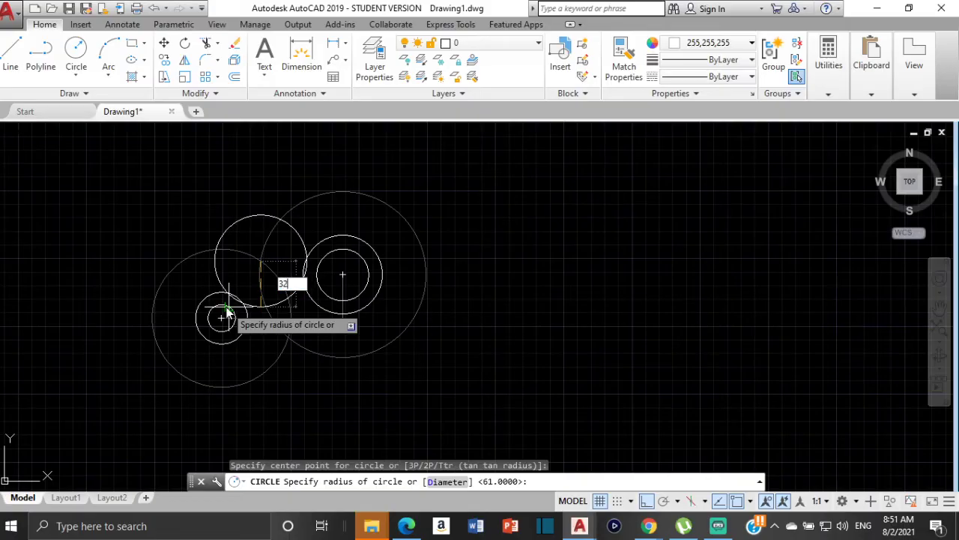
{"action": "key", "text": "Return"}
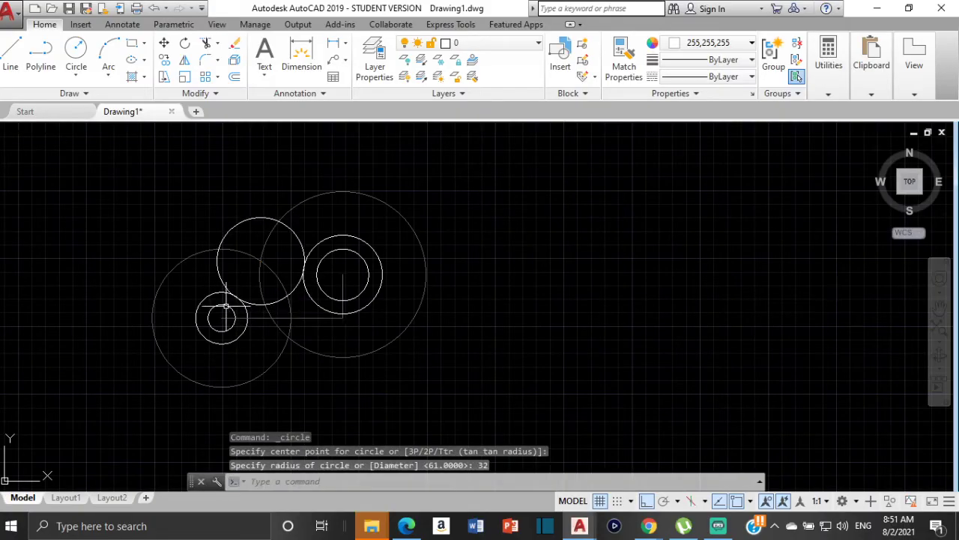
{"action": "scroll", "coordinate": [259, 282], "scroll_direction": "up", "scroll_amount": 6}
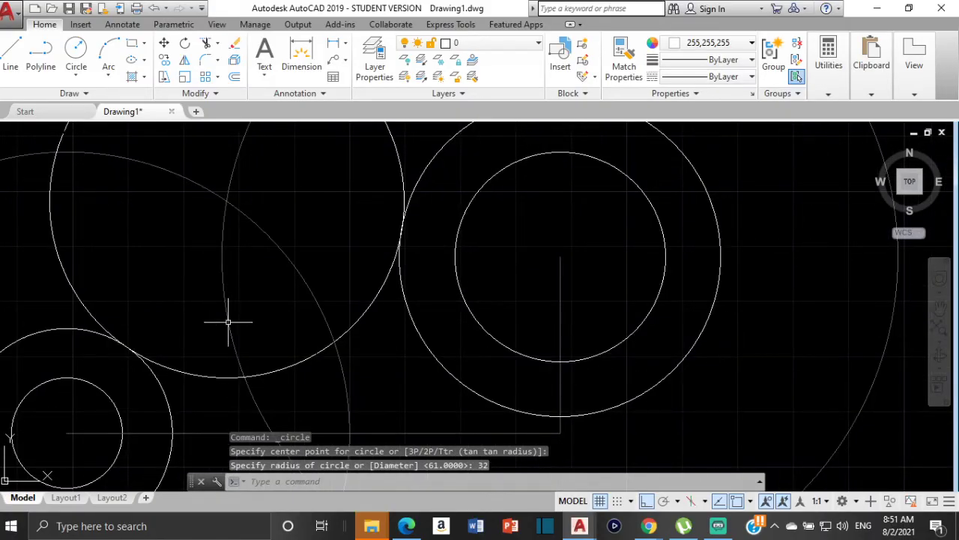
{"action": "scroll", "coordinate": [284, 241], "scroll_direction": "down", "scroll_amount": 6}
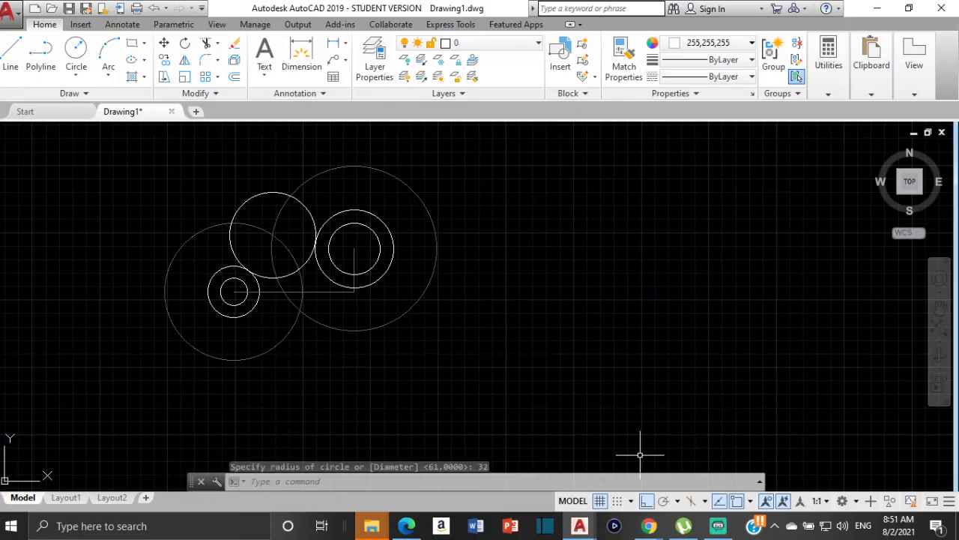
Trim the radius 32 circle down to the lower arc joining the two ends and delete its leftover upper piece.
{"action": "key", "text": "Escape"}
{"action": "type", "text": "tr"}
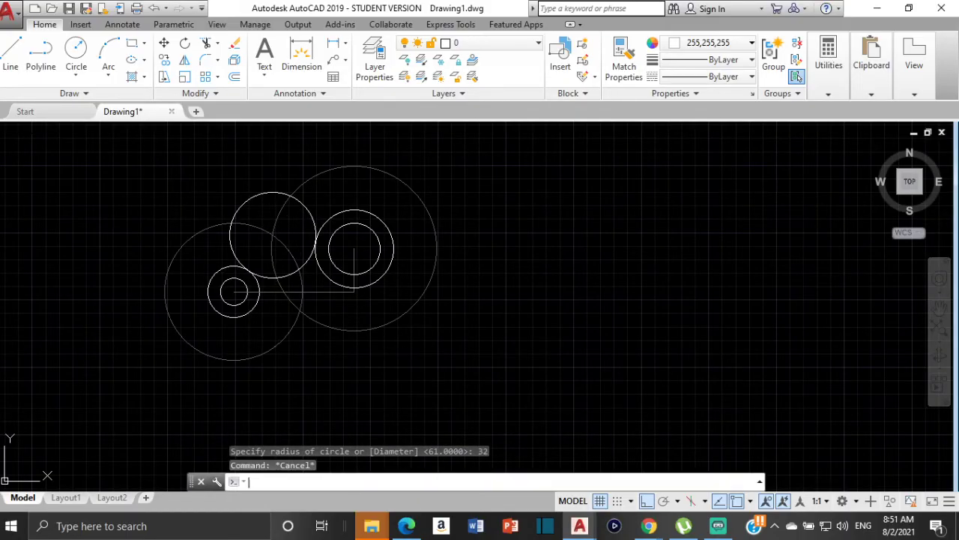
{"action": "key", "text": "Return"}
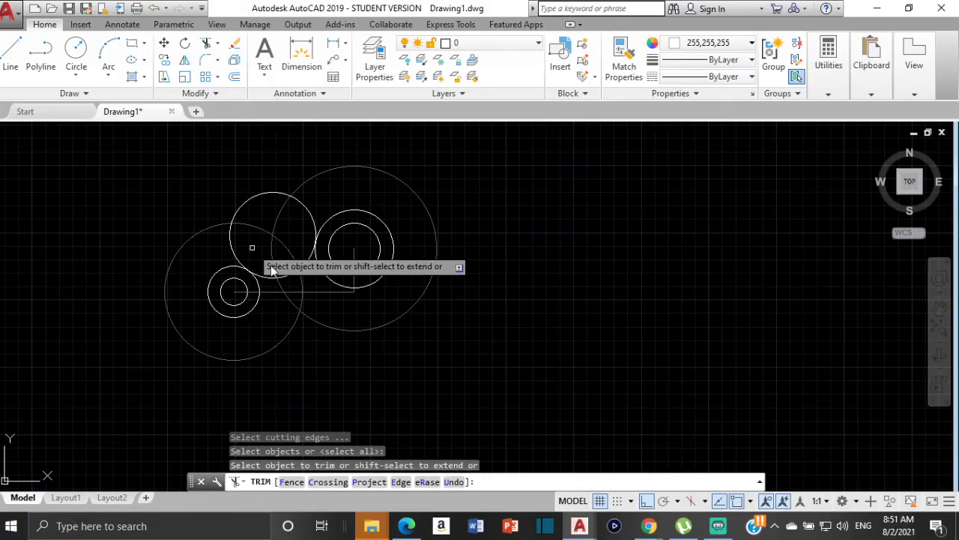
{"action": "scroll", "coordinate": [238, 262], "scroll_direction": "up", "scroll_amount": 4}
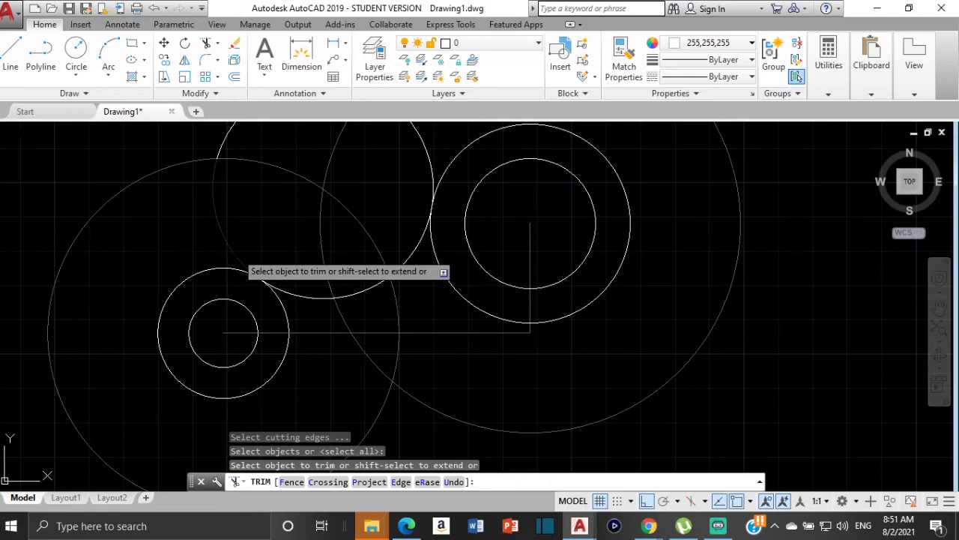
{"action": "left_click", "coordinate": [241, 260]}
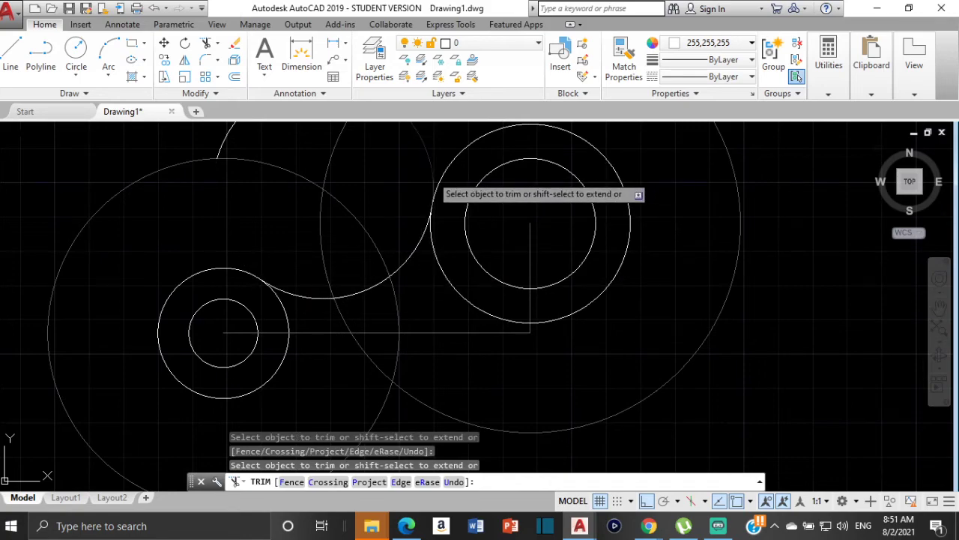
{"action": "key", "text": "Escape"}
{"action": "middle_click_drag", "start_coordinate": [257, 154], "coordinate": [279, 249]}
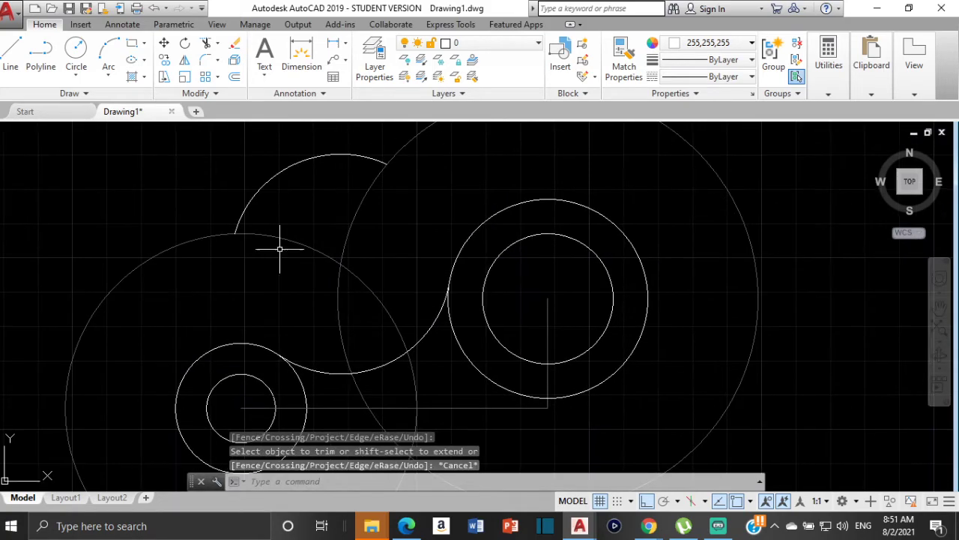
{"action": "left_click", "coordinate": [259, 187]}
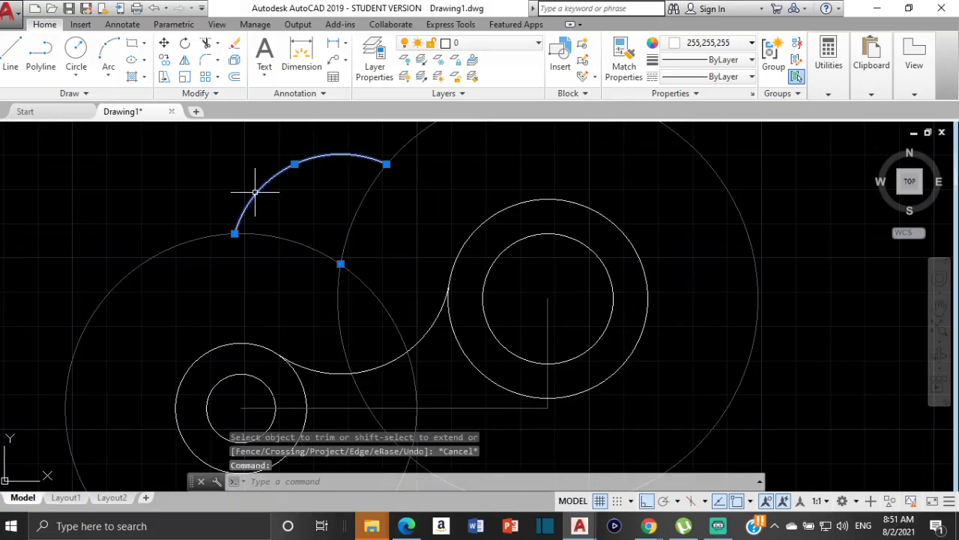
{"action": "key", "text": "Delete"}
{"action": "scroll", "coordinate": [257, 193], "scroll_direction": "down", "scroll_amount": 3}
{"action": "scroll", "coordinate": [268, 176], "scroll_direction": "up", "scroll_amount": 1}
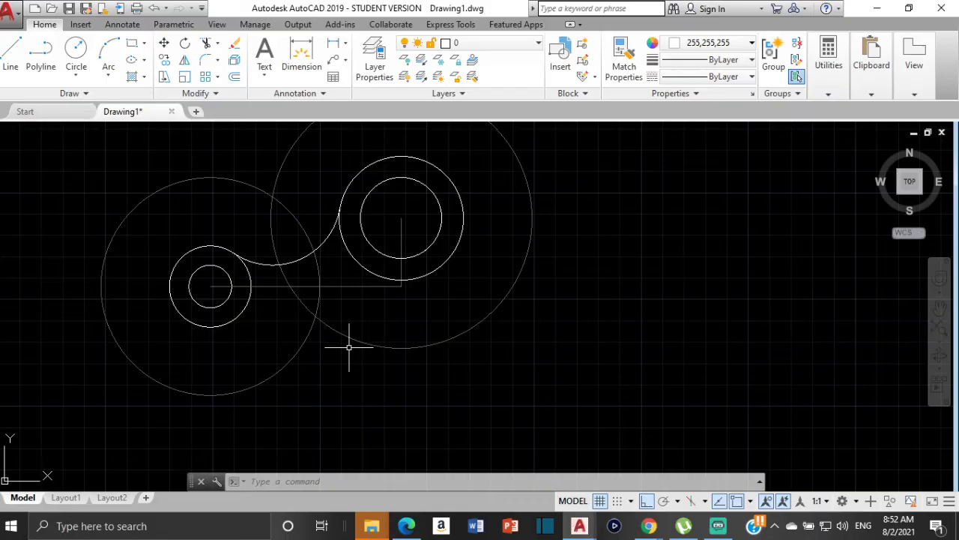
{"action": "scroll", "coordinate": [348, 345], "scroll_direction": "down", "scroll_amount": 2}
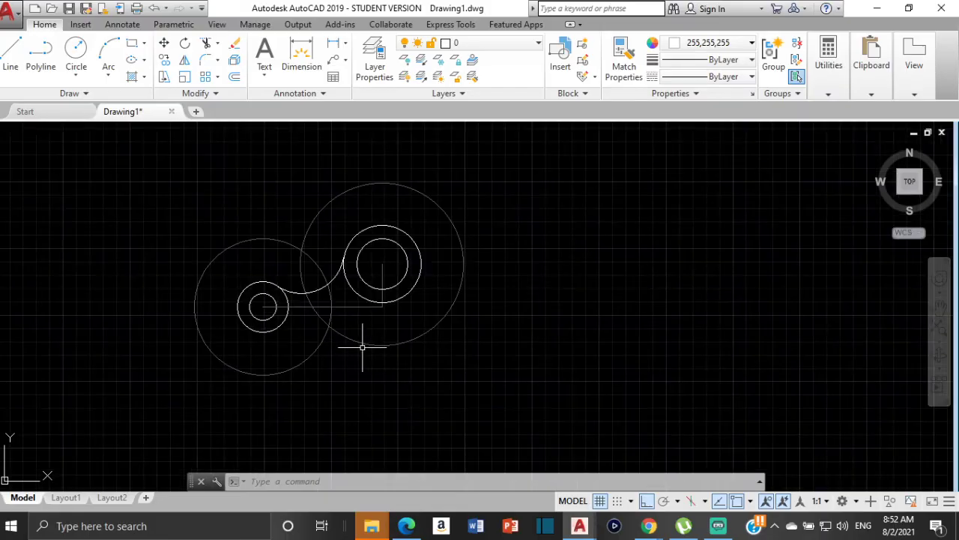
{"action": "scroll", "coordinate": [357, 343], "scroll_direction": "up", "scroll_amount": 2}
{"action": "scroll", "coordinate": [369, 346], "scroll_direction": "down", "scroll_amount": 3}
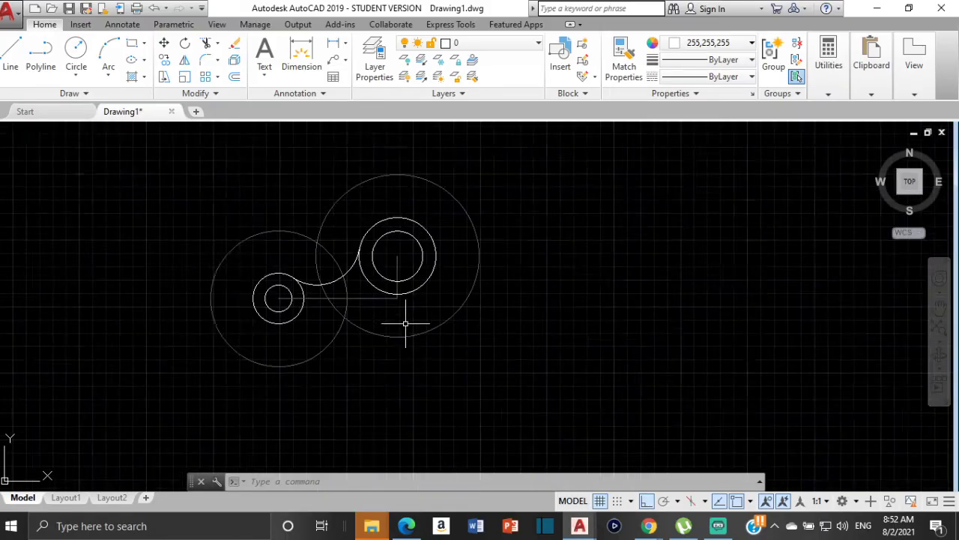
{"action": "scroll", "coordinate": [420, 373], "scroll_direction": "up", "scroll_amount": 1}
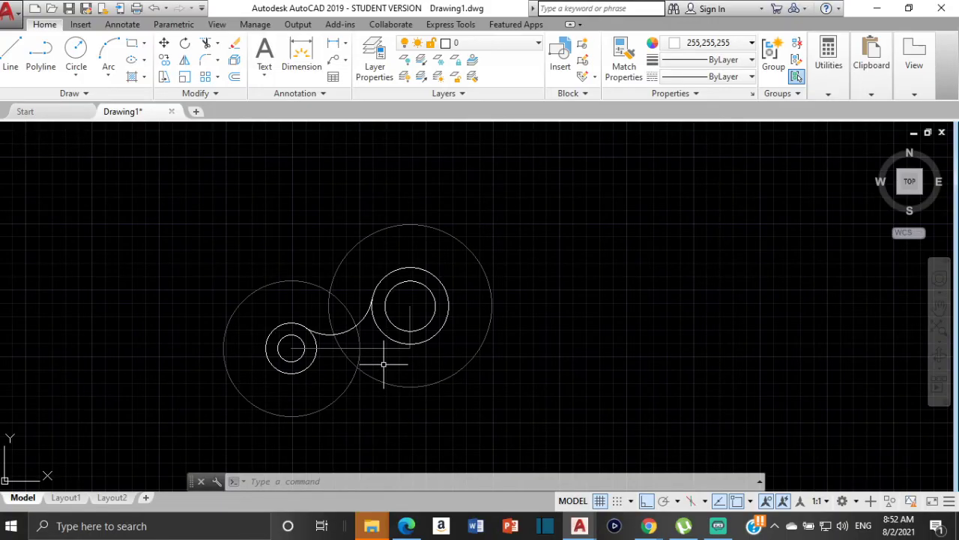
Delete both grey construction circles around the two ends, keeping the centre lines and the joining arc.
{"action": "scroll", "coordinate": [379, 352], "scroll_direction": "up", "scroll_amount": 4}
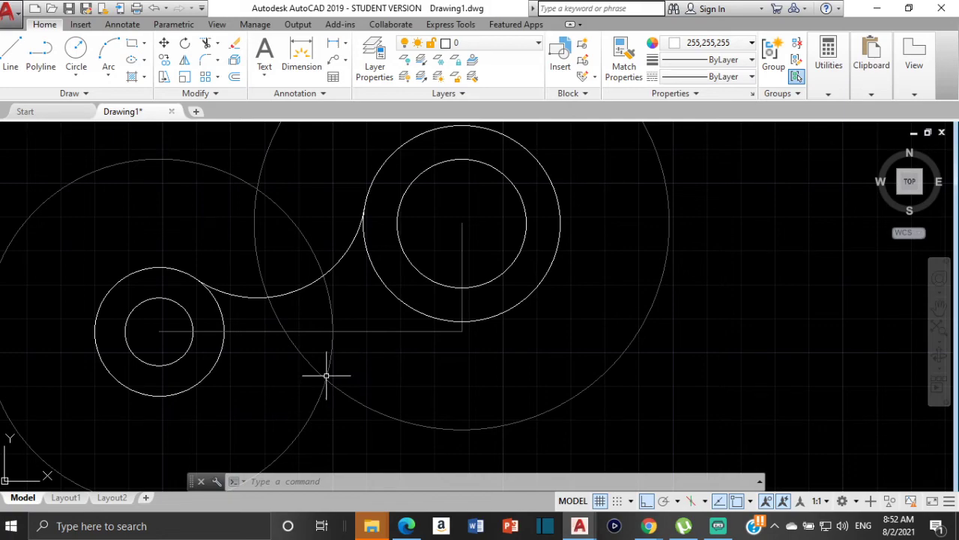
{"action": "left_click", "coordinate": [304, 361]}
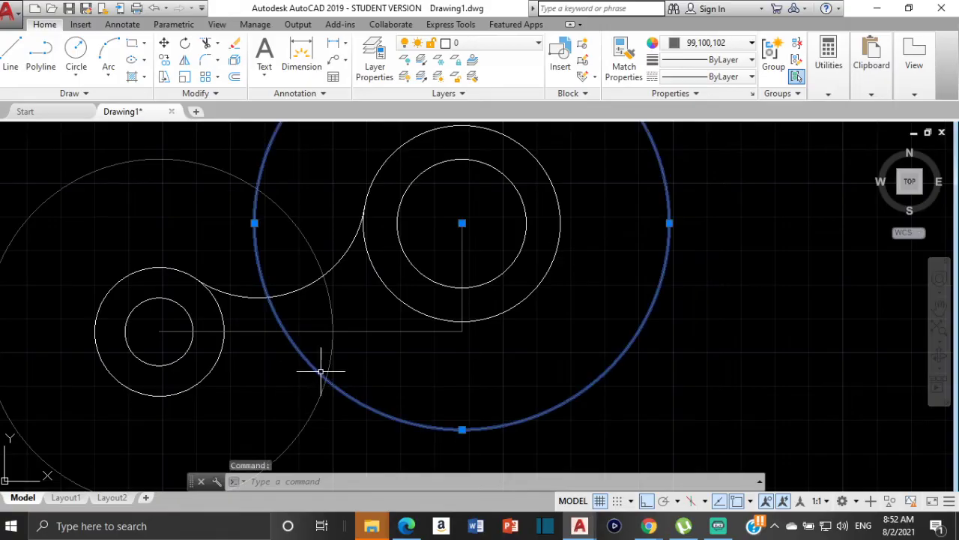
{"action": "left_click", "coordinate": [330, 353]}
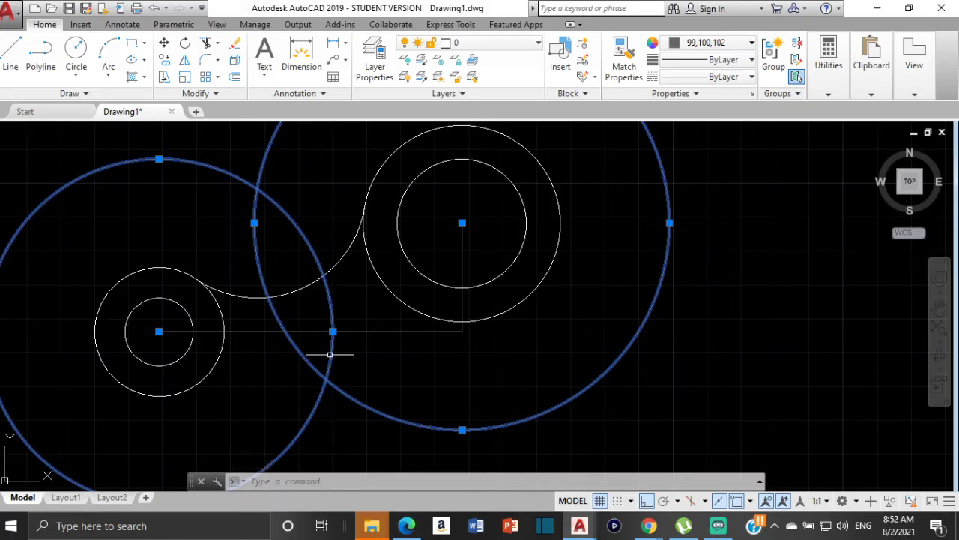
{"action": "key", "text": "Delete"}
{"action": "scroll", "coordinate": [332, 321], "scroll_direction": "down", "scroll_amount": 3}
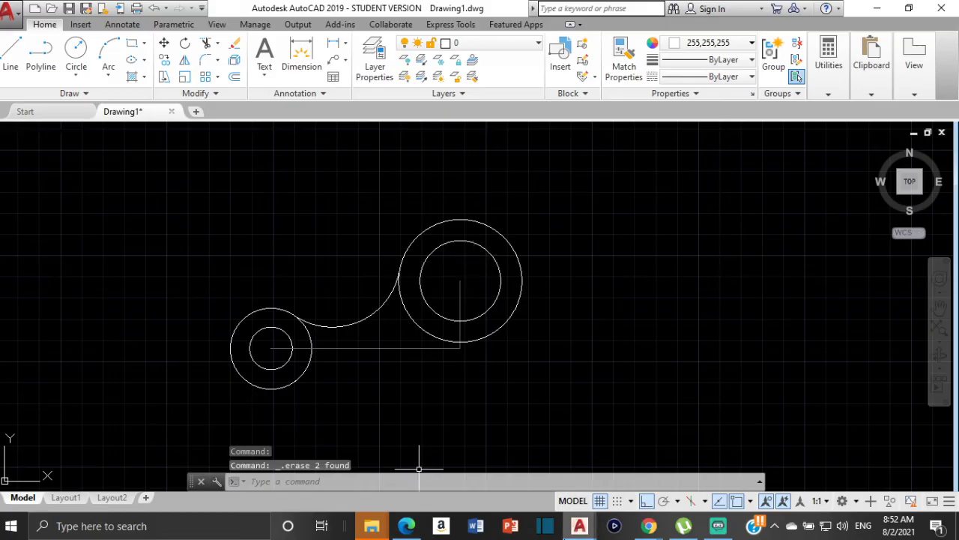
Check the lower joining arc's radius on the engine part exercise in the PDF and return to the AutoCAD drawing.
{"action": "left_click", "coordinate": [411, 524]}
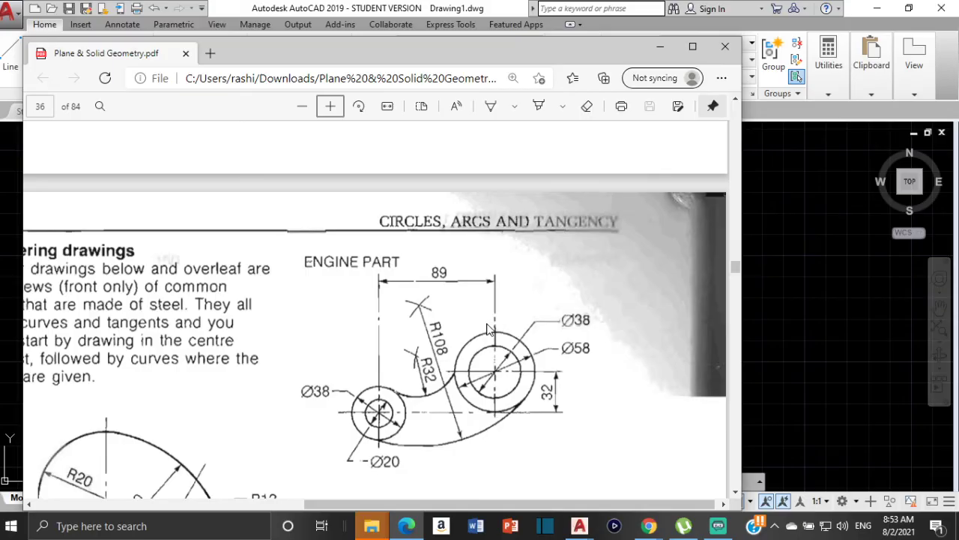
{"action": "left_click", "coordinate": [780, 245]}
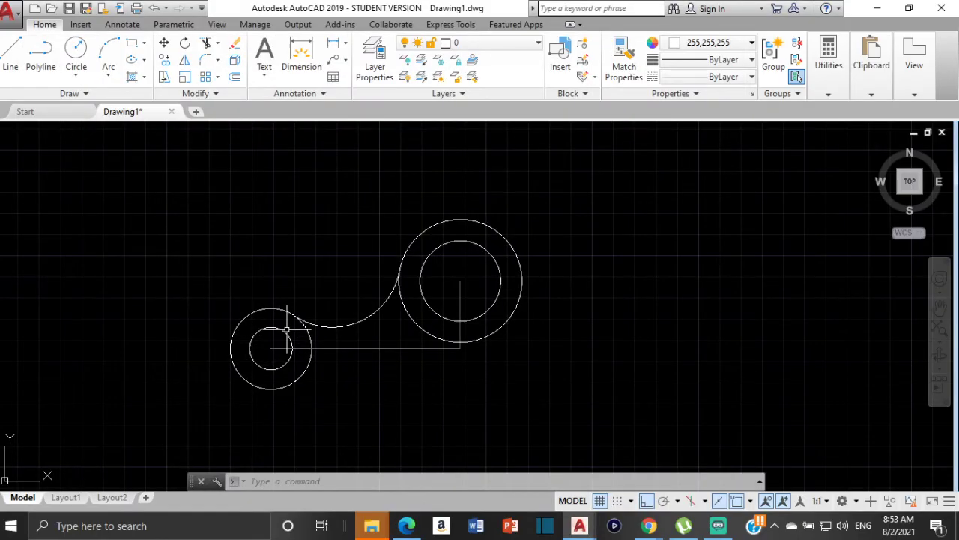
{"action": "mouse_move", "coordinate": [286, 333]}
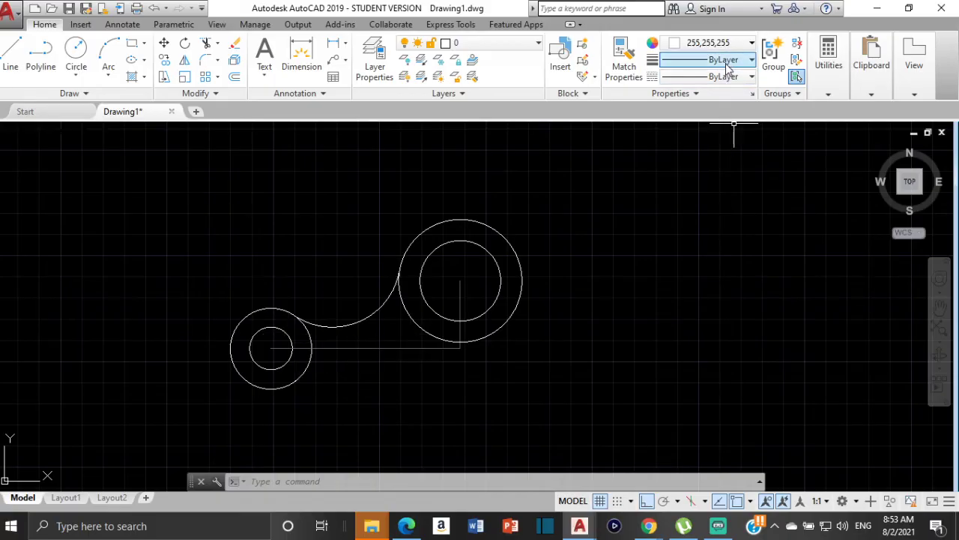
Draw a grey (99,100,102) construction circle of radius 89 centred on the smaller end's circles.
{"action": "left_click", "coordinate": [749, 43]}
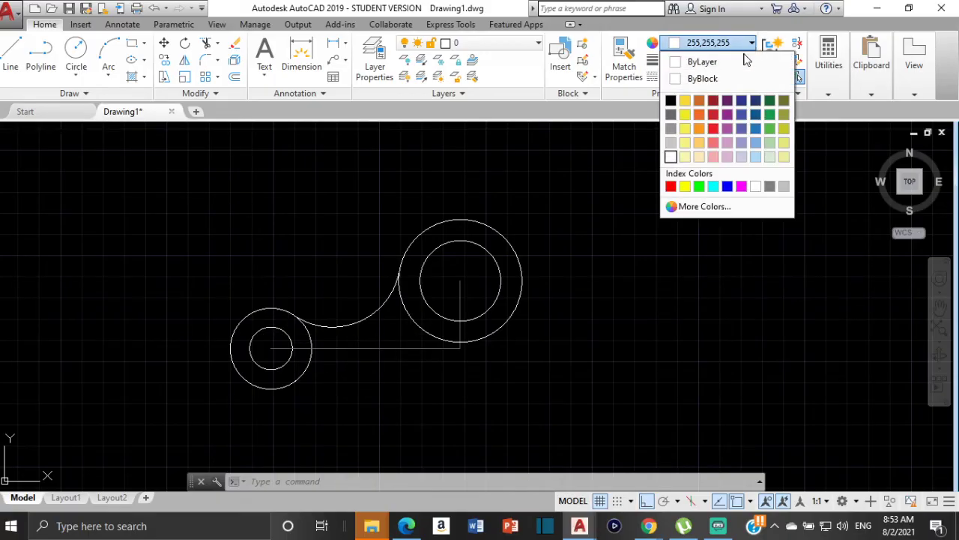
{"action": "left_click", "coordinate": [671, 118]}
{"action": "left_click", "coordinate": [76, 50]}
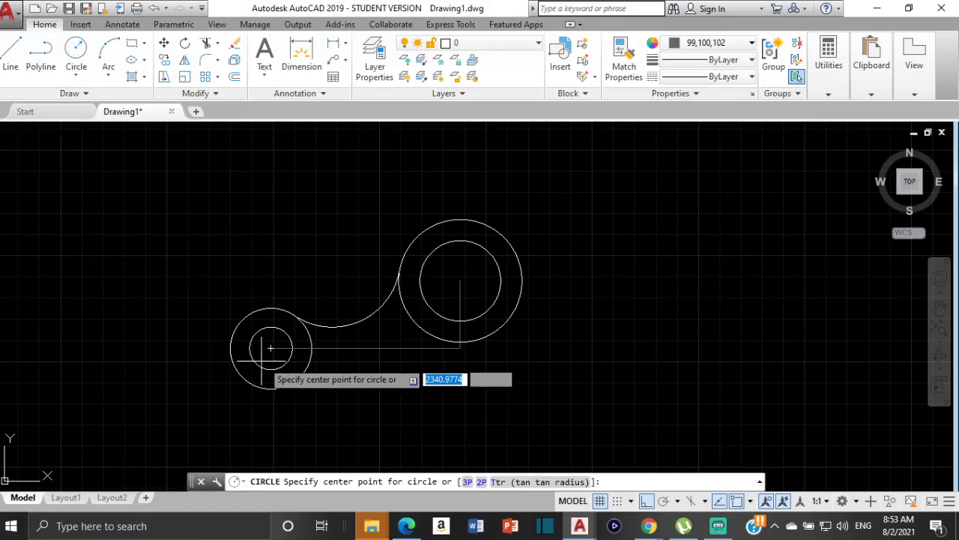
{"action": "left_click", "coordinate": [271, 347]}
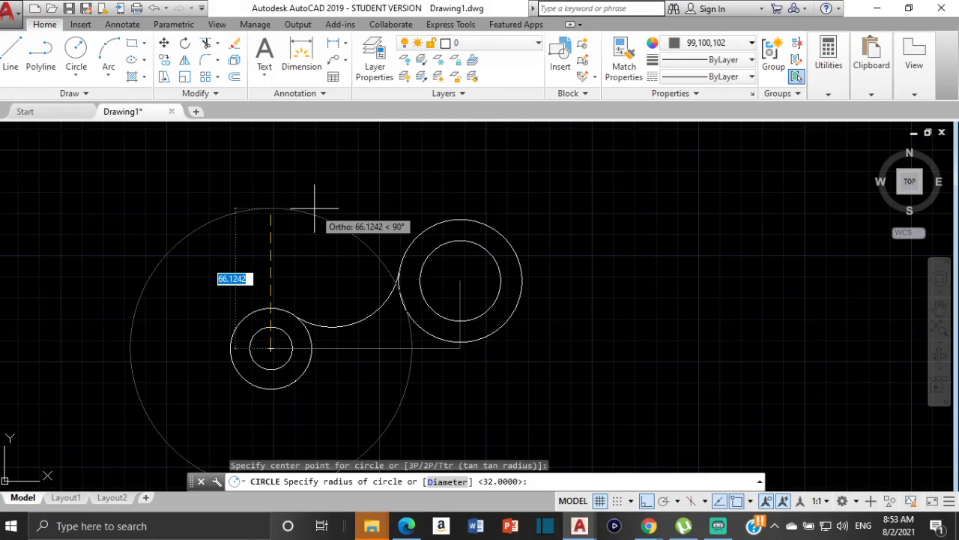
{"action": "type", "text": "89"}
{"action": "key", "text": "Return"}
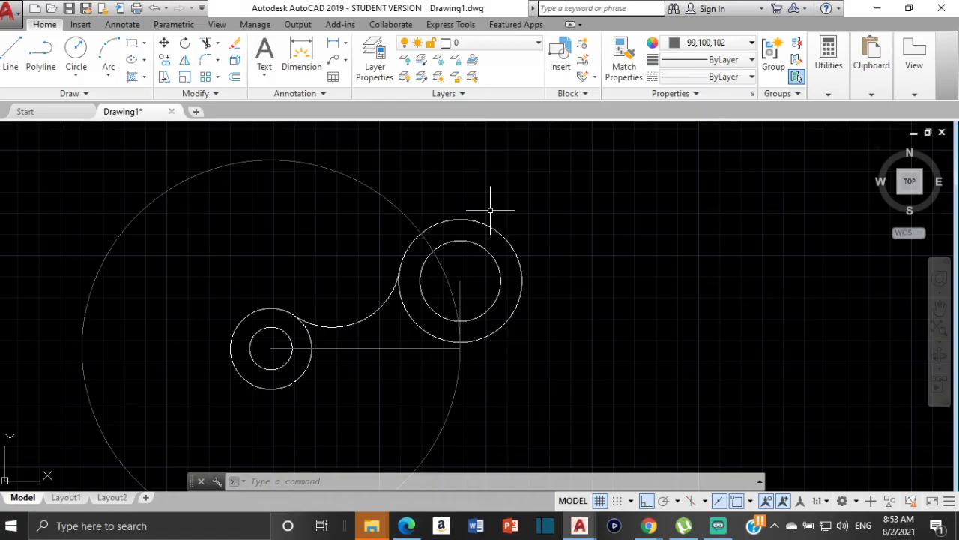
Draw a grey construction circle of radius 79 centred on the larger end's circles.
{"action": "left_click", "coordinate": [76, 51]}
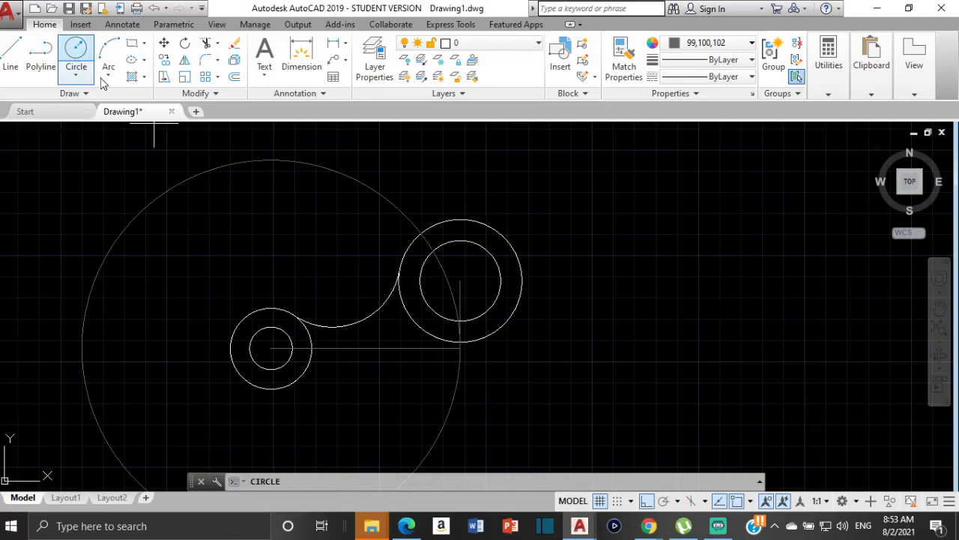
{"action": "left_click", "coordinate": [459, 281]}
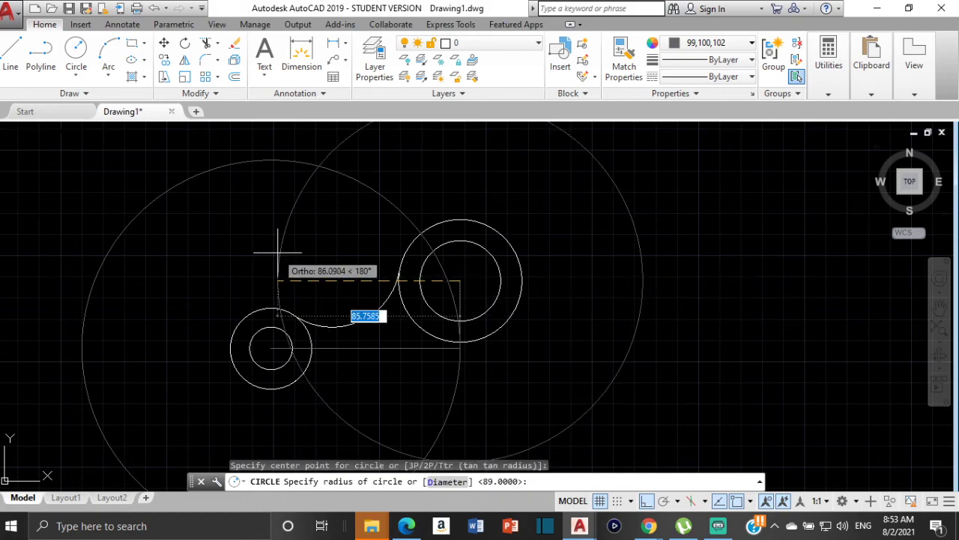
{"action": "type", "text": "7"}
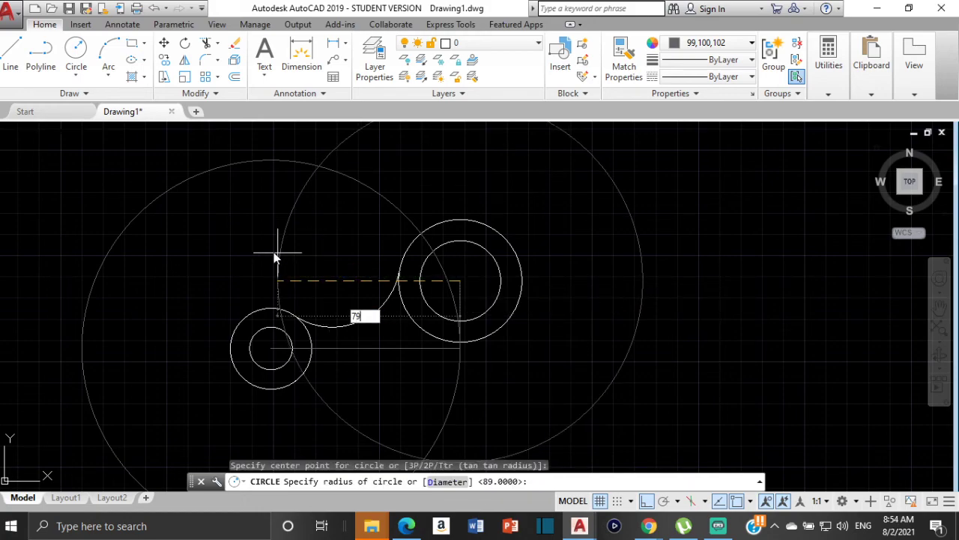
{"action": "type", "text": "9"}
{"action": "key", "text": "Return"}
Draw a white (255,255,255) circle of radius 108 centred on the upper intersection of the two grey construction circles.
{"action": "scroll", "coordinate": [474, 198], "scroll_direction": "down", "scroll_amount": 2}
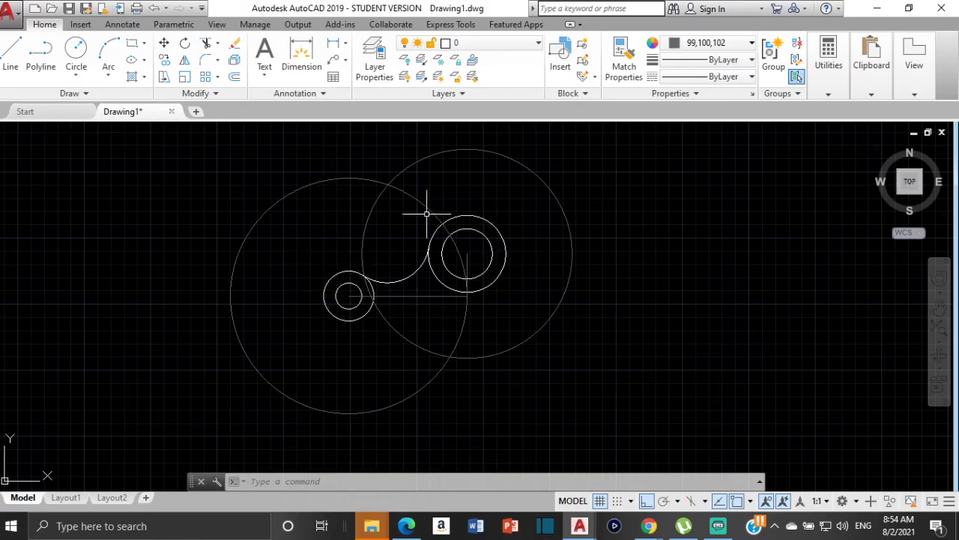
{"action": "left_click", "coordinate": [736, 42]}
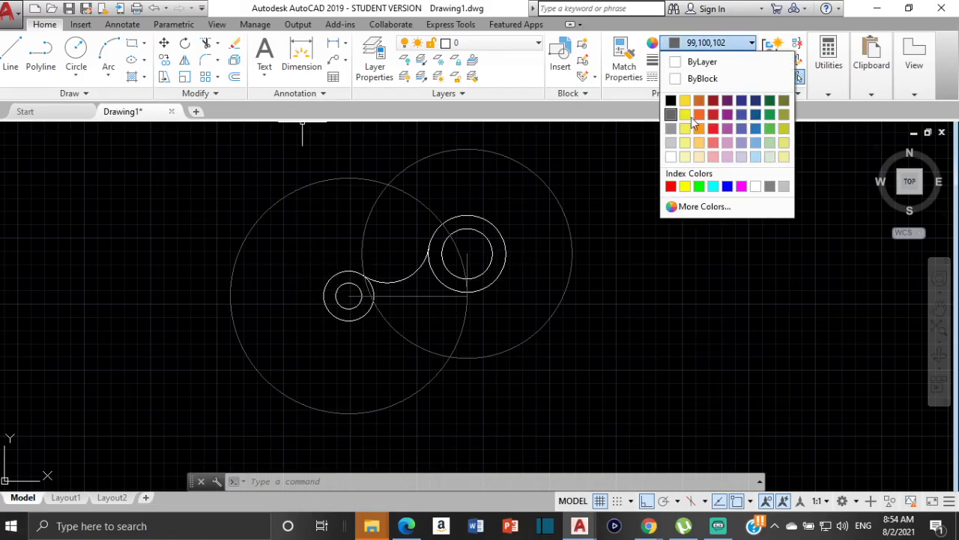
{"action": "left_click", "coordinate": [668, 158]}
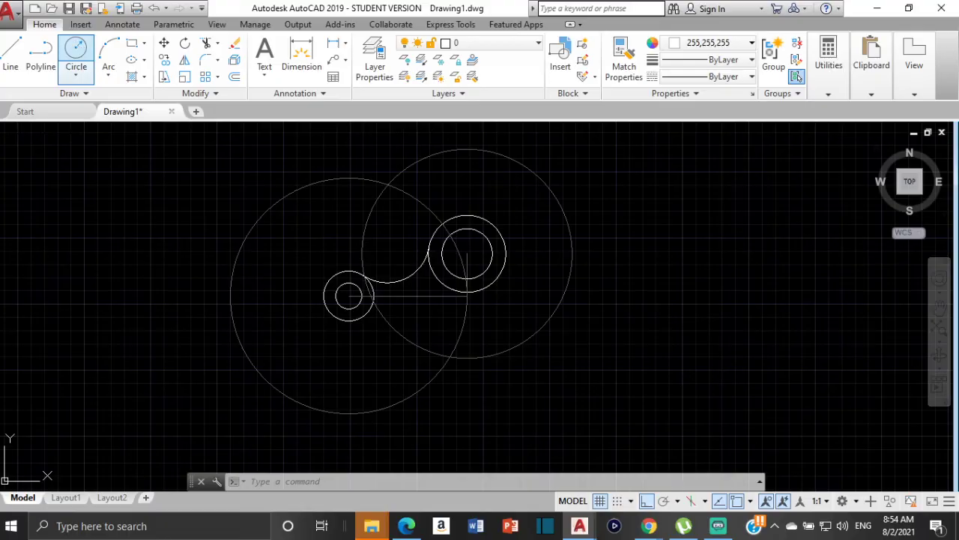
{"action": "left_click", "coordinate": [75, 51]}
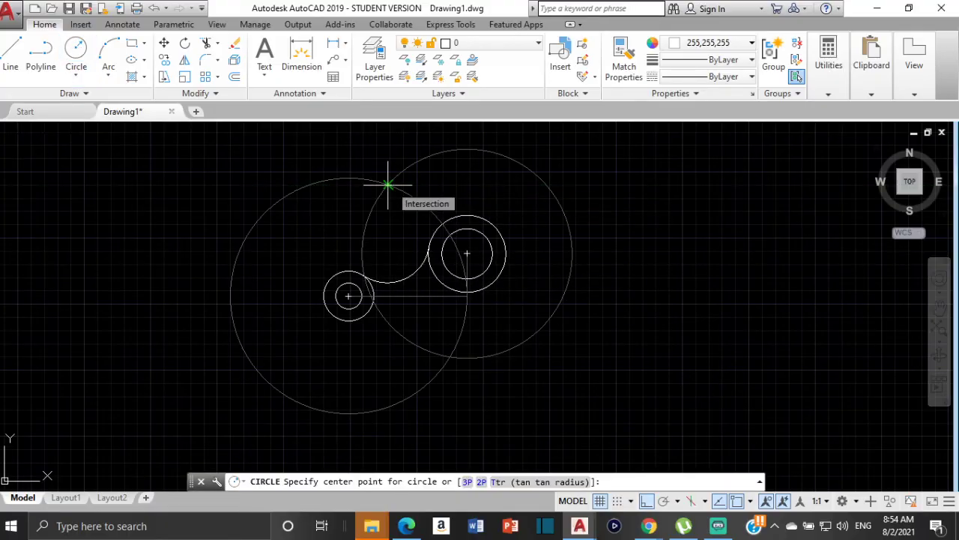
{"action": "scroll", "coordinate": [387, 183], "scroll_direction": "up", "scroll_amount": 2}
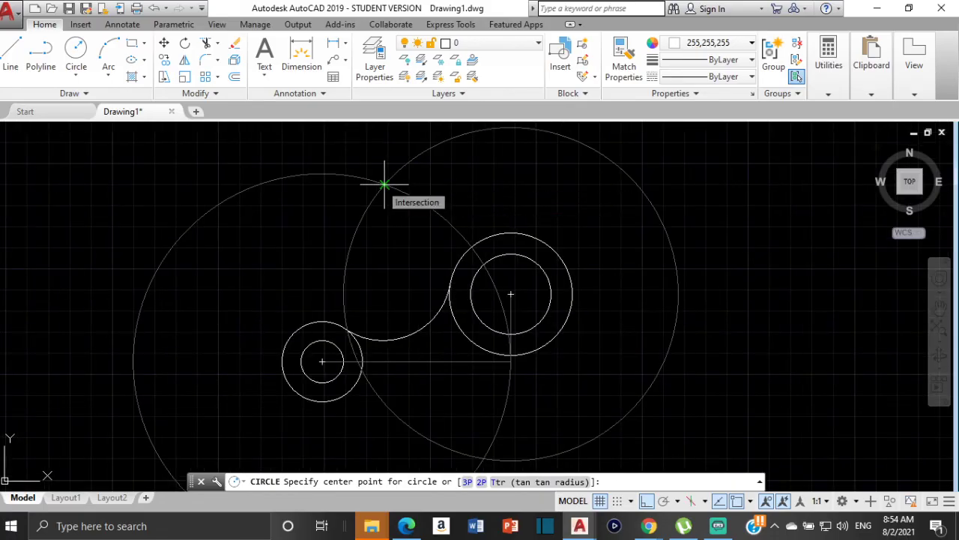
{"action": "left_click", "coordinate": [385, 183]}
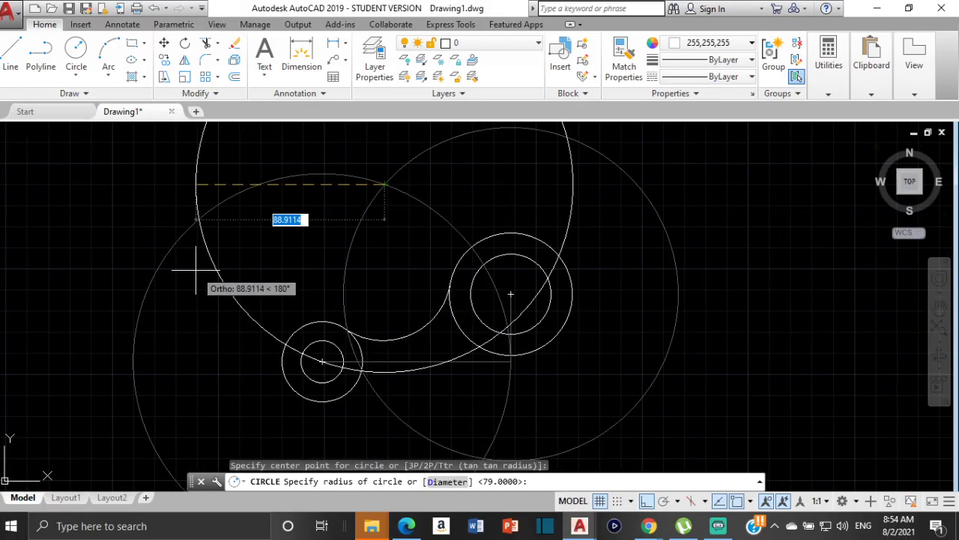
{"action": "type", "text": "1"}
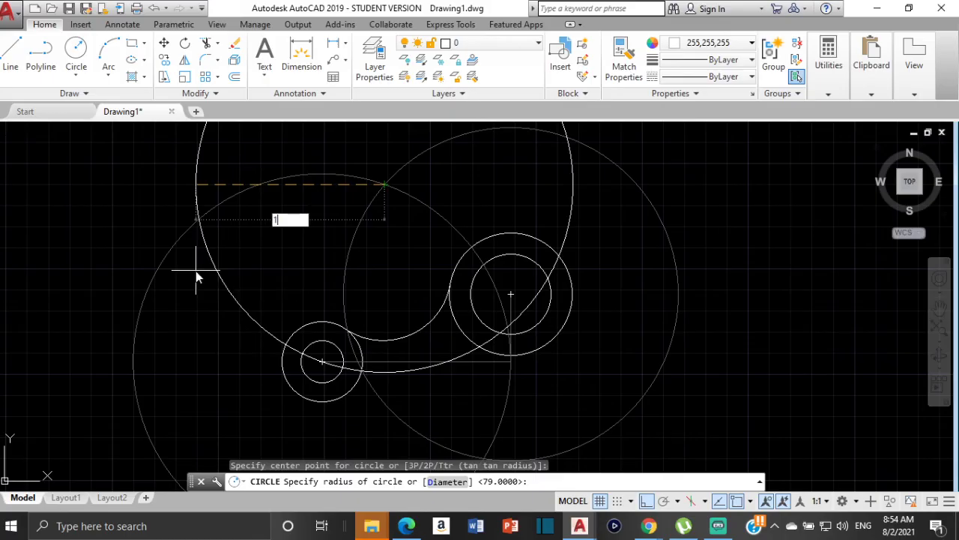
{"action": "type", "text": "08"}
{"action": "key", "text": "Return"}
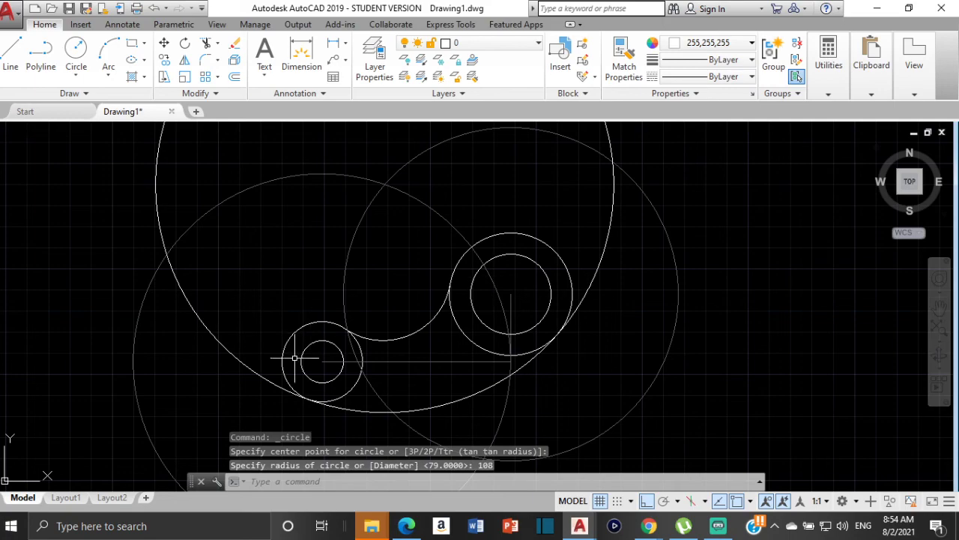
{"action": "key", "text": "Escape"}
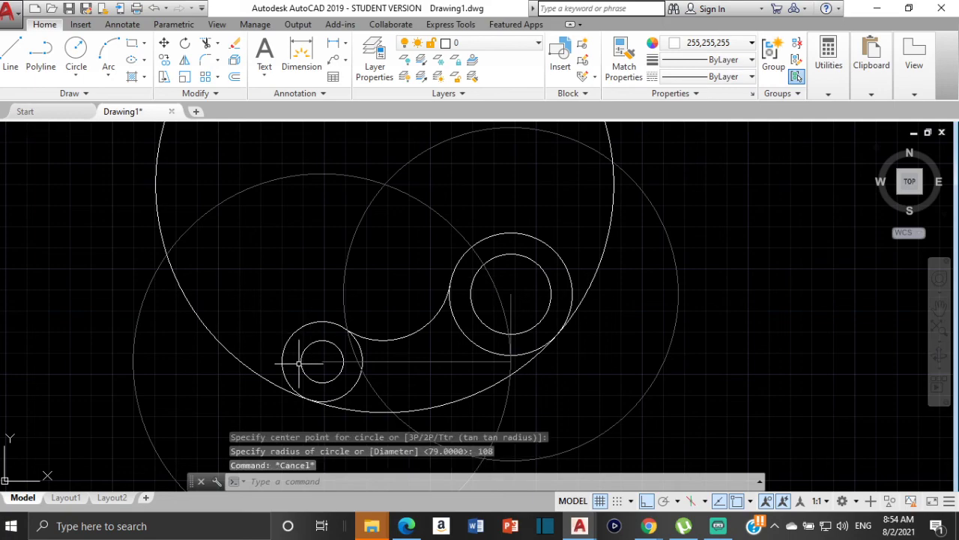
Trim the radius 108 circle down to the lower arc joining the two ends and delete its leftover upper piece.
{"action": "type", "text": "tr"}
{"action": "key", "text": "Return"}
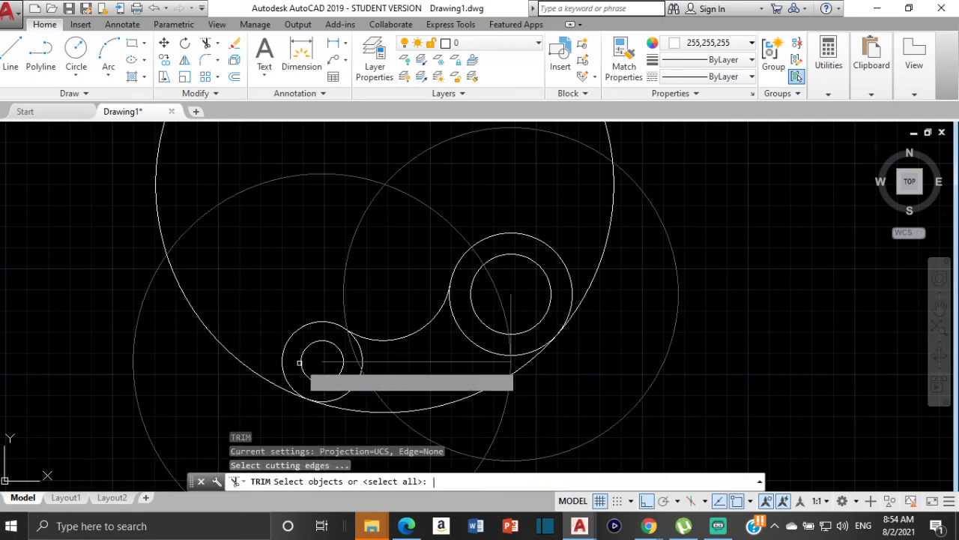
{"action": "key", "text": "Return"}
{"action": "left_click", "coordinate": [252, 375]}
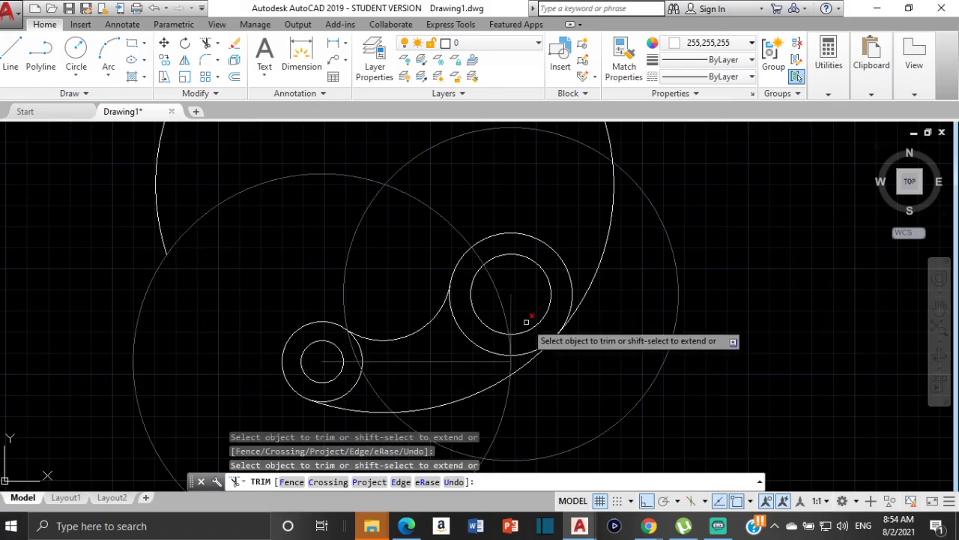
{"action": "scroll", "coordinate": [600, 277], "scroll_direction": "down", "scroll_amount": 7}
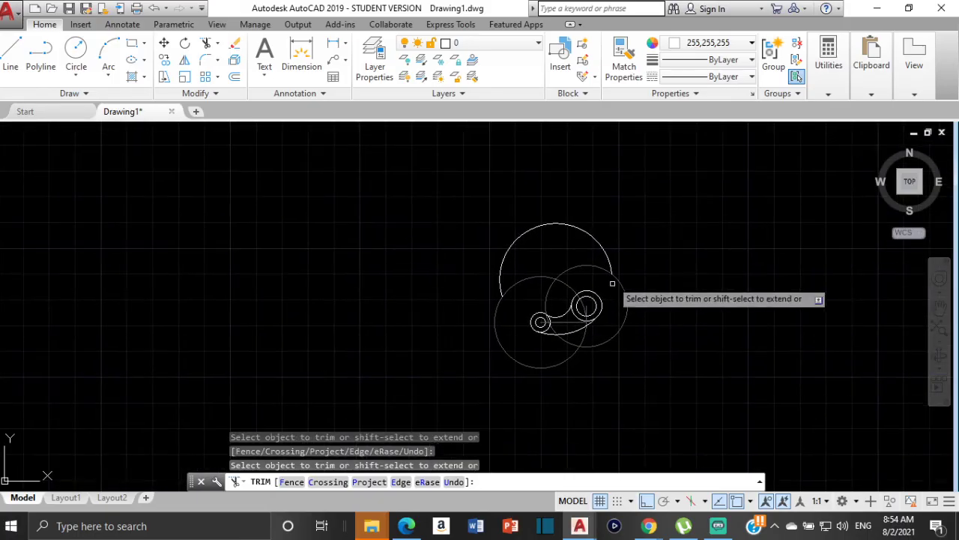
{"action": "key", "text": "Escape"}
{"action": "left_click", "coordinate": [506, 251]}
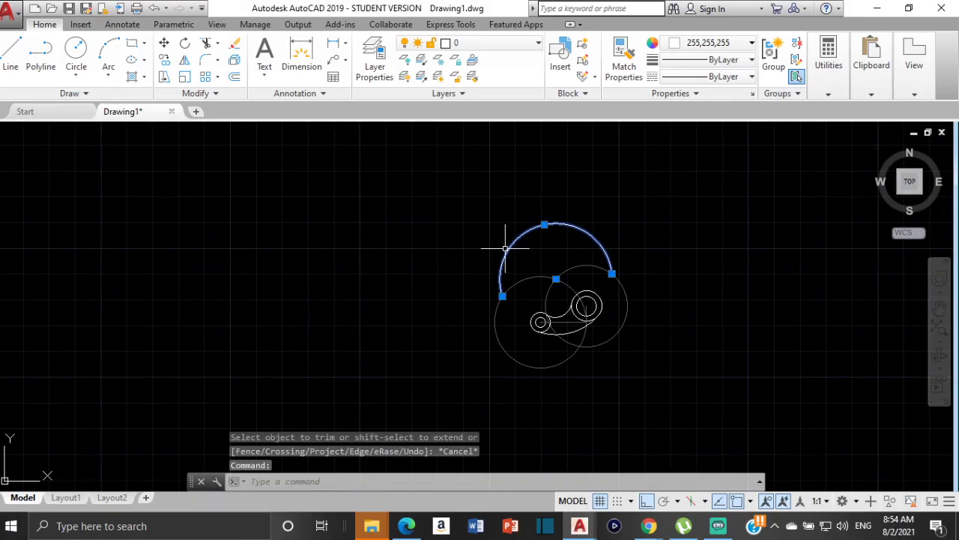
{"action": "key", "text": "Delete"}
Delete both grey construction circles together with the horizontal and vertical centre lines between the two ends.
{"action": "scroll", "coordinate": [530, 280], "scroll_direction": "up", "scroll_amount": 4}
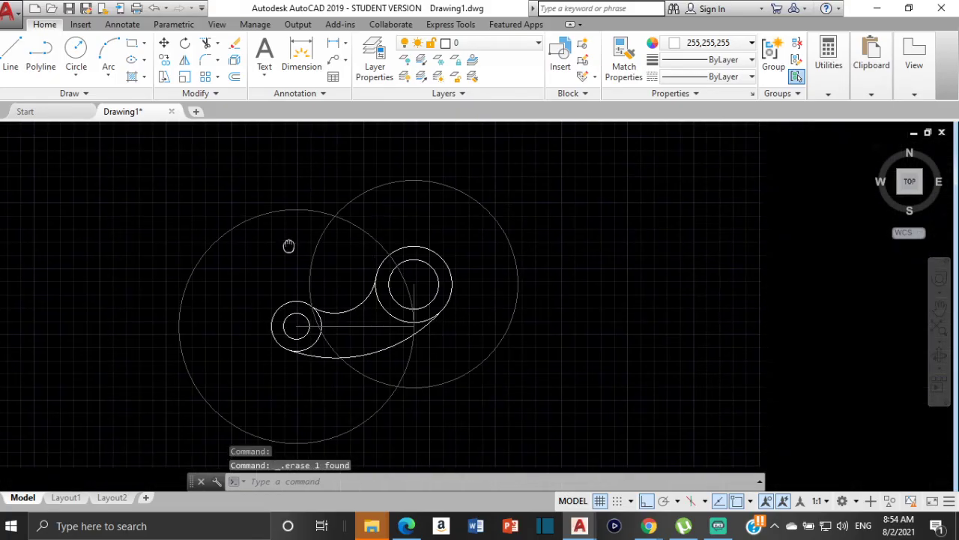
{"action": "left_click", "coordinate": [376, 182]}
{"action": "left_click", "coordinate": [327, 209]}
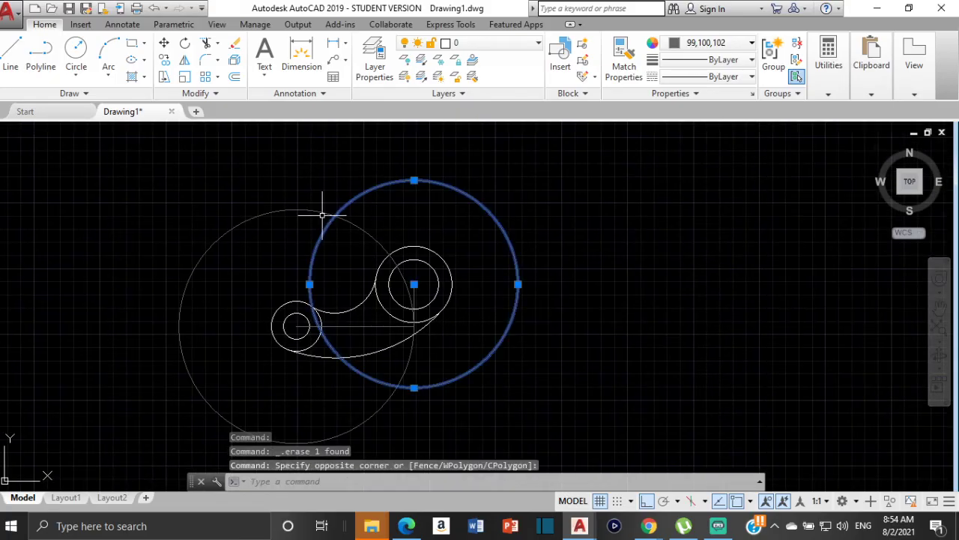
{"action": "left_click", "coordinate": [300, 213]}
{"action": "left_click", "coordinate": [289, 208]}
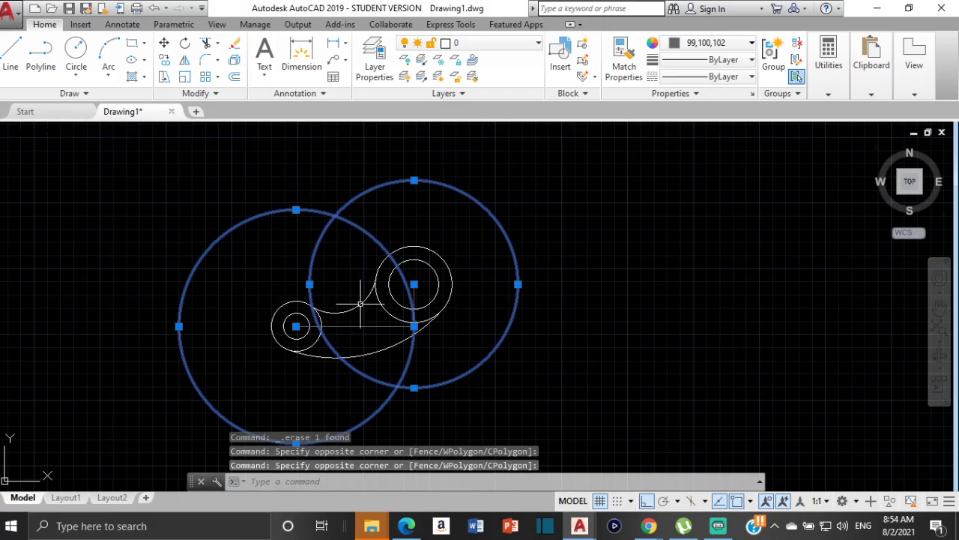
{"action": "left_click", "coordinate": [404, 325]}
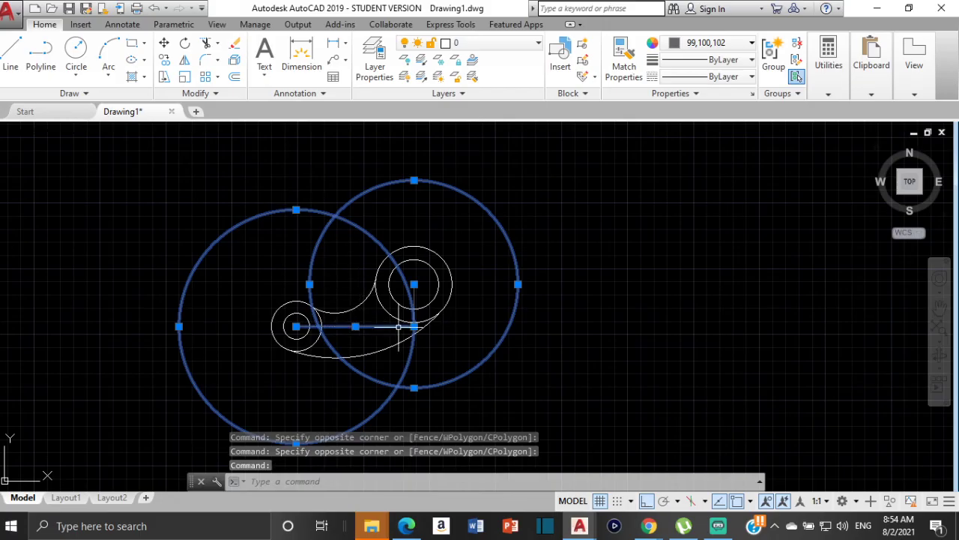
{"action": "scroll", "coordinate": [419, 319], "scroll_direction": "up", "scroll_amount": 4}
{"action": "left_click", "coordinate": [389, 261]}
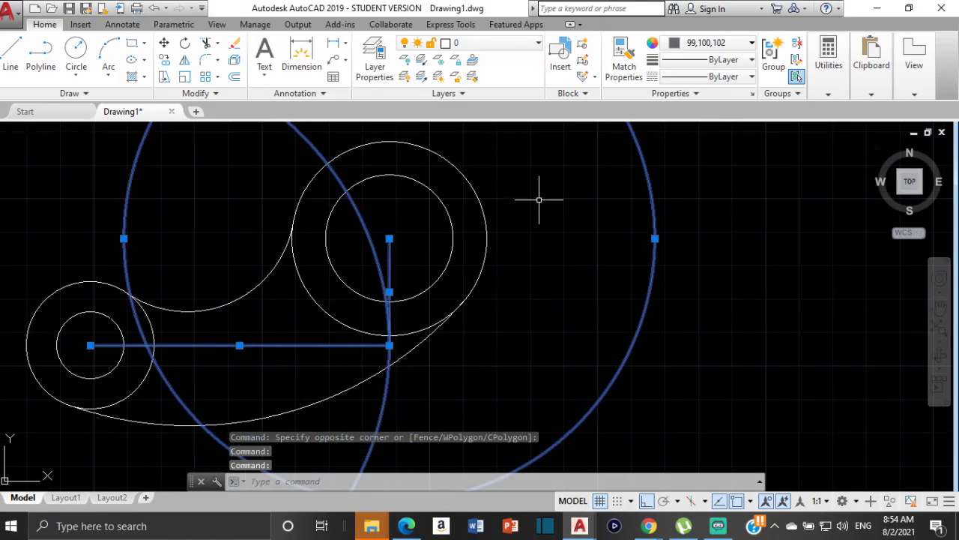
{"action": "key", "text": "Delete"}
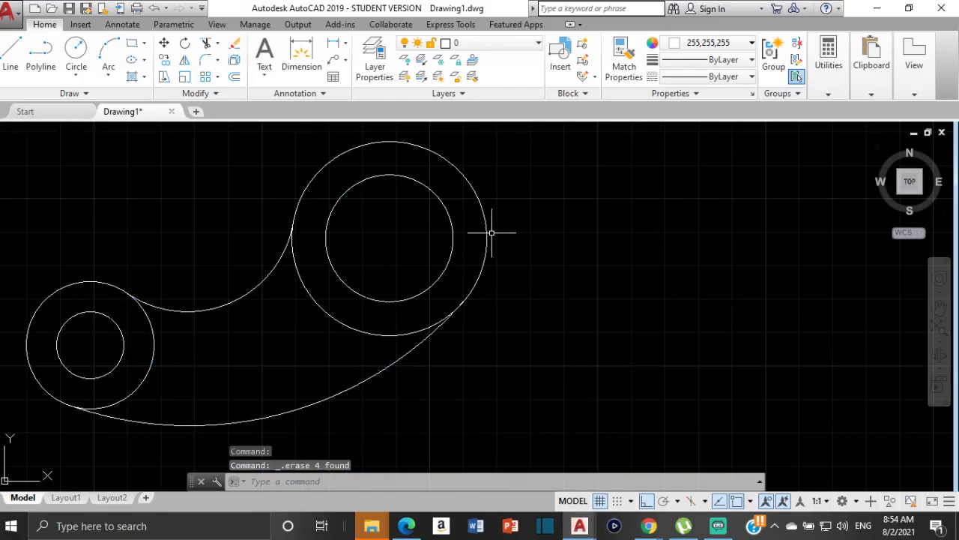
{"action": "scroll", "coordinate": [491, 233], "scroll_direction": "down", "scroll_amount": 2}
{"action": "scroll", "coordinate": [563, 239], "scroll_direction": "down", "scroll_amount": 2}
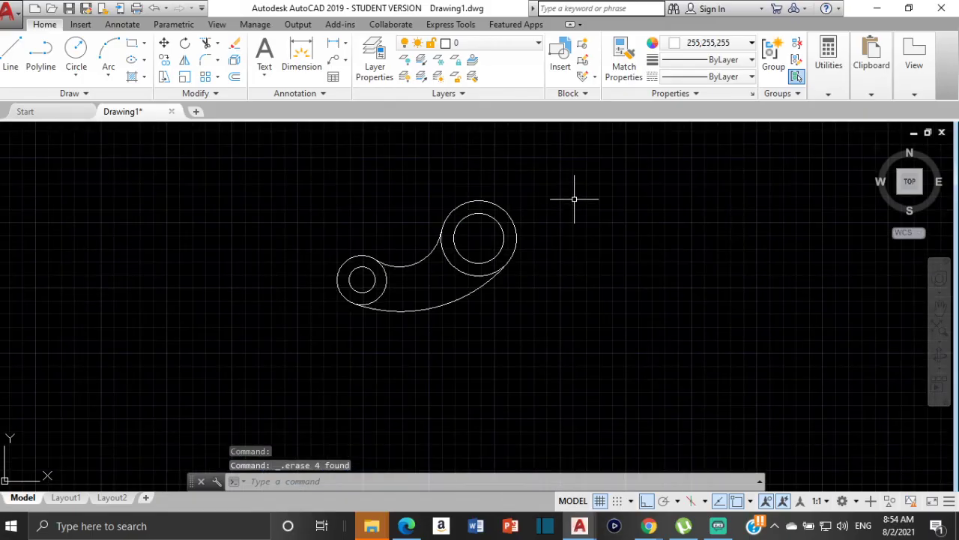
{"action": "middle_click_drag", "start_coordinate": [565, 195], "coordinate": [561, 259]}
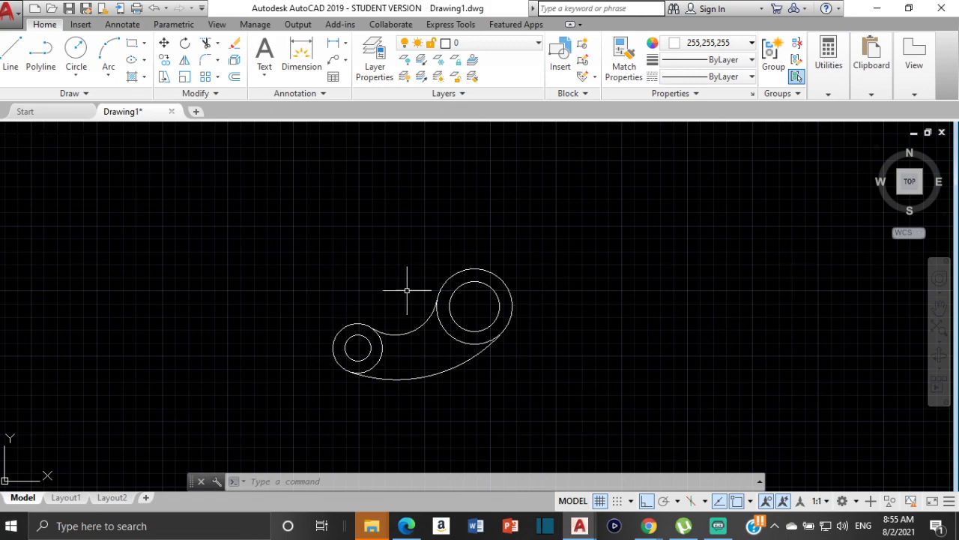
{"action": "scroll", "coordinate": [394, 357], "scroll_direction": "up", "scroll_amount": 2}
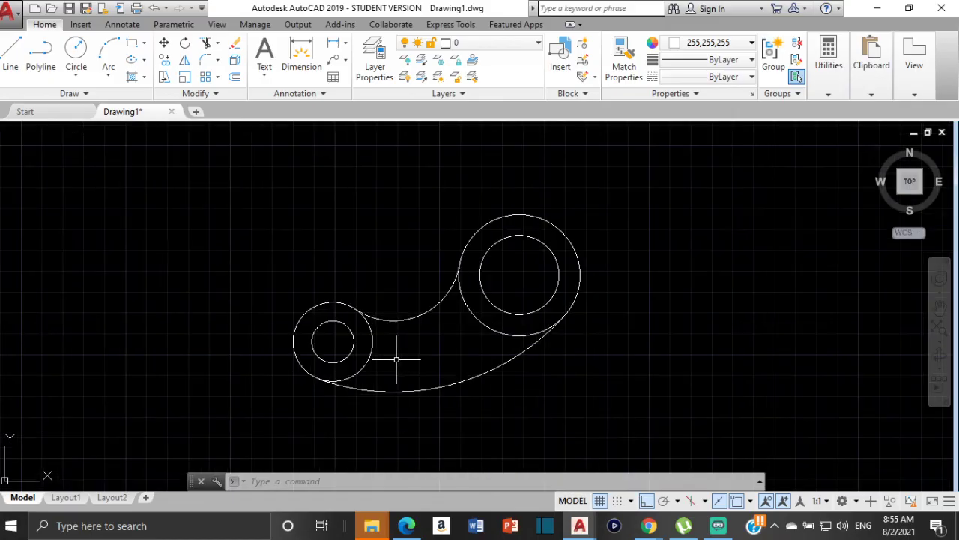